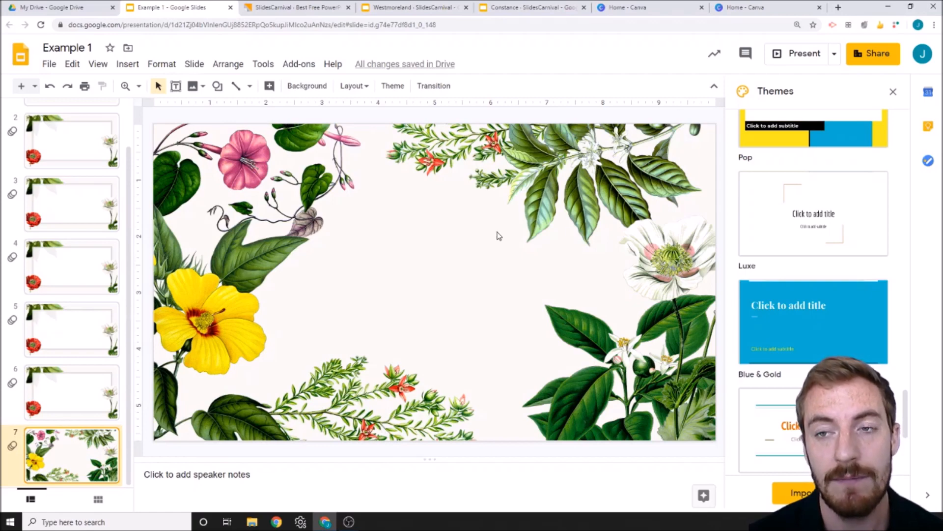
Step: Check the presentation's sharing permission options for invited people and view its version history
left_click(872, 55)
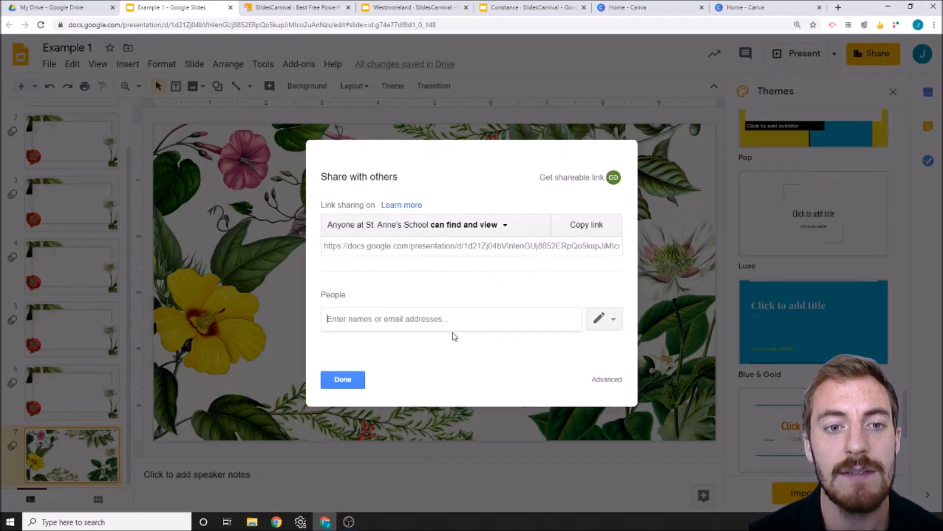
left_click(614, 320)
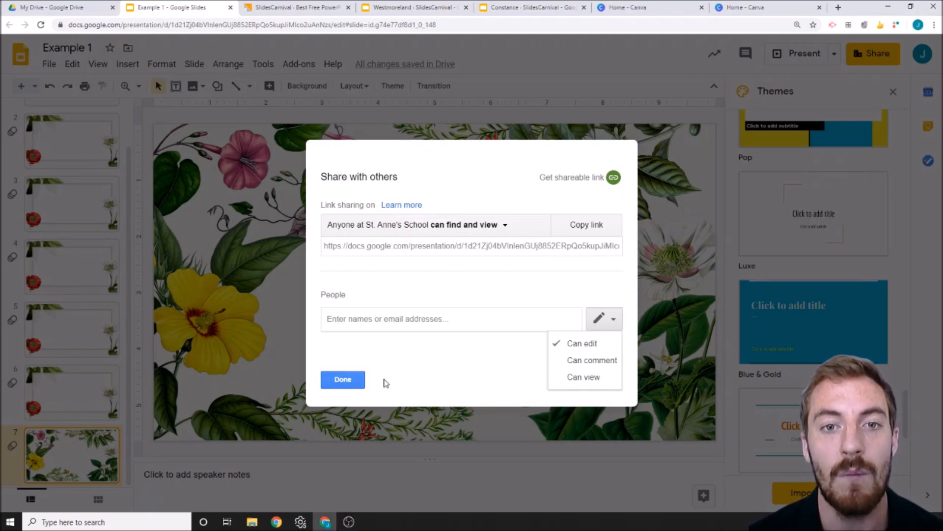
left_click(343, 379)
left_click(403, 68)
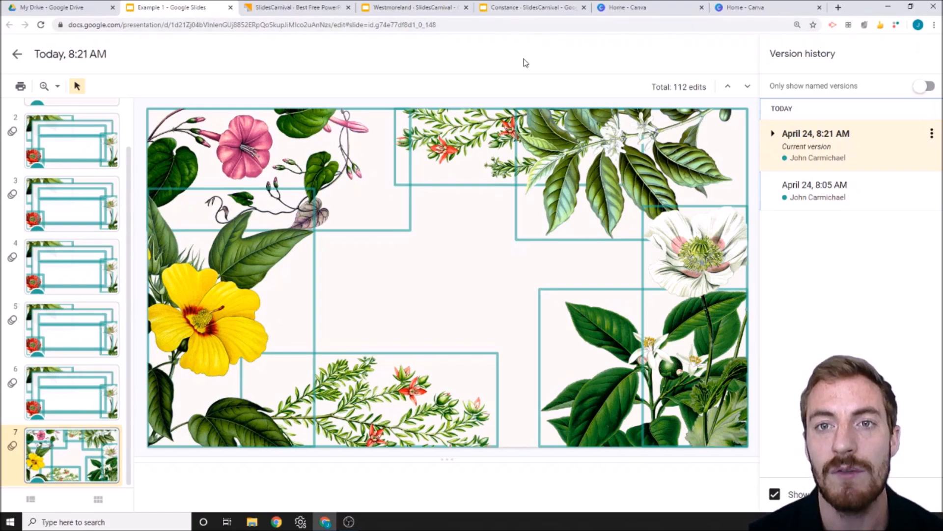
Step: Switch to Canva and create a new blank presentation design
left_click(616, 7)
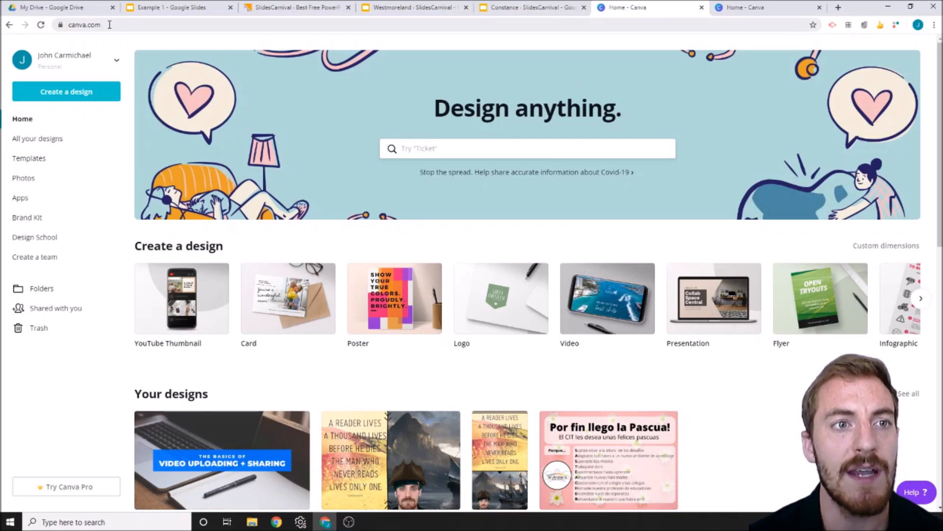
left_click(73, 26)
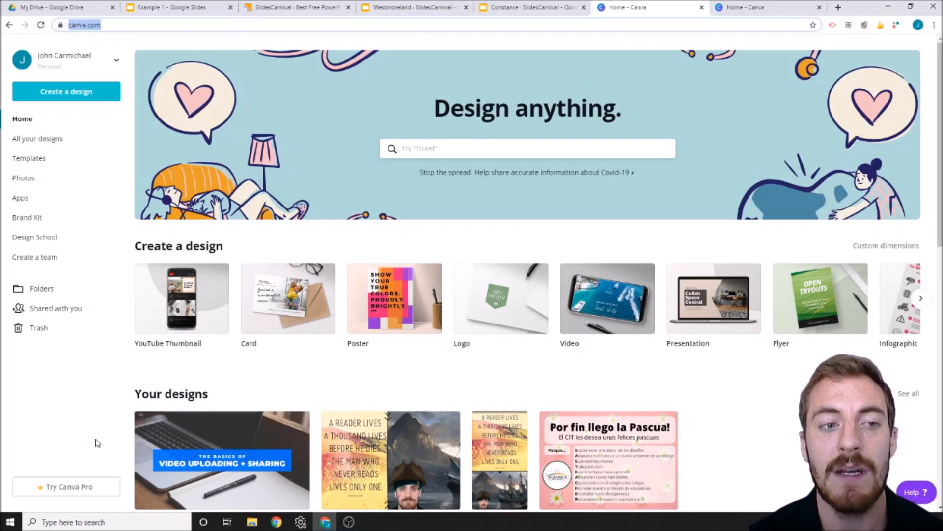
left_click(93, 409)
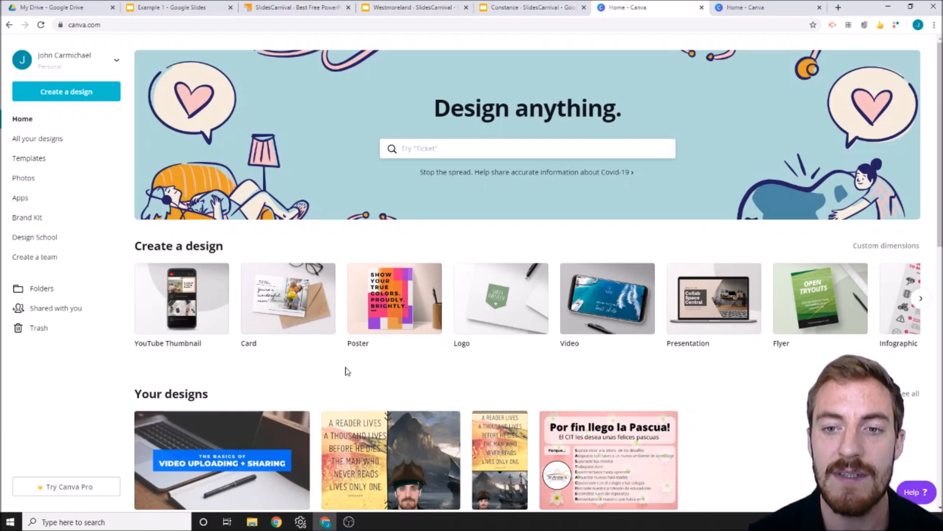
left_click(717, 283)
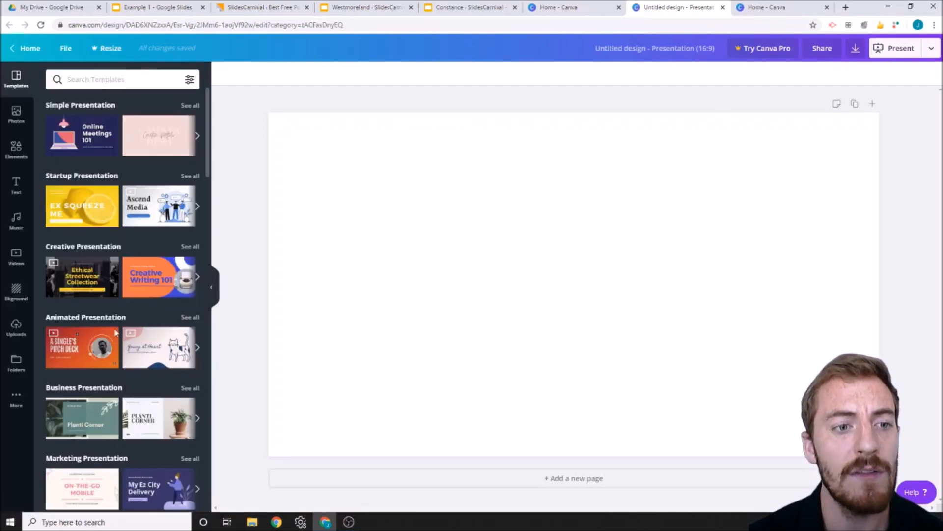
Step: Look through the presentation templates, the stock photos and the uploaded images available for the design
scroll(116, 155, "down", 1)
scroll(117, 155, "down", 2)
scroll(128, 128, "up", 3)
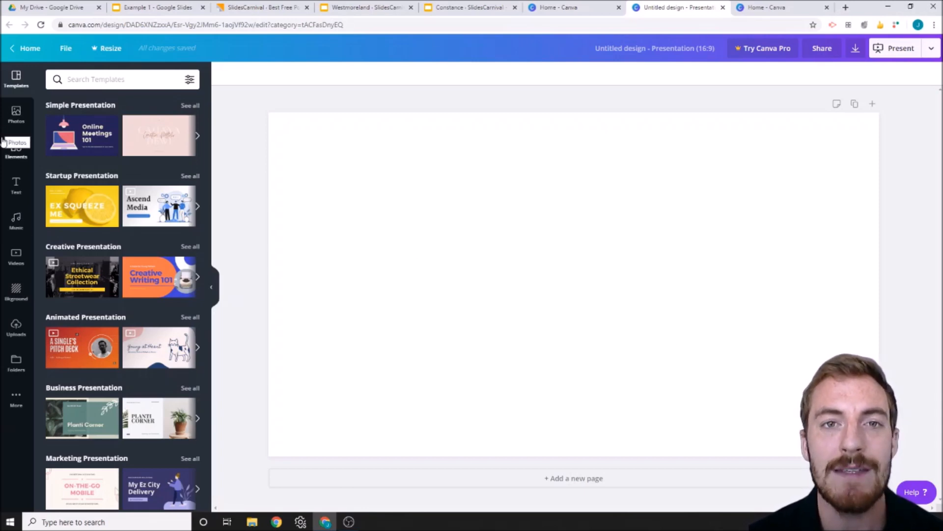
left_click(16, 115)
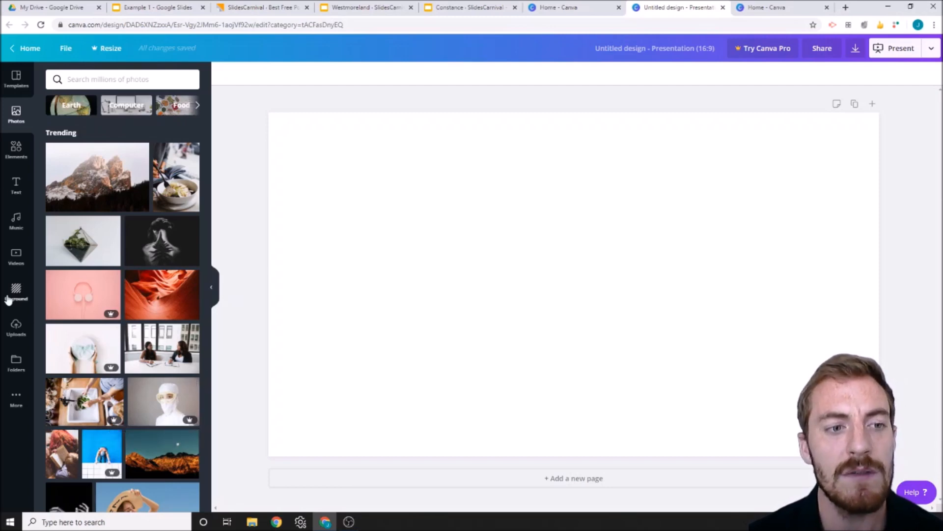
left_click(13, 328)
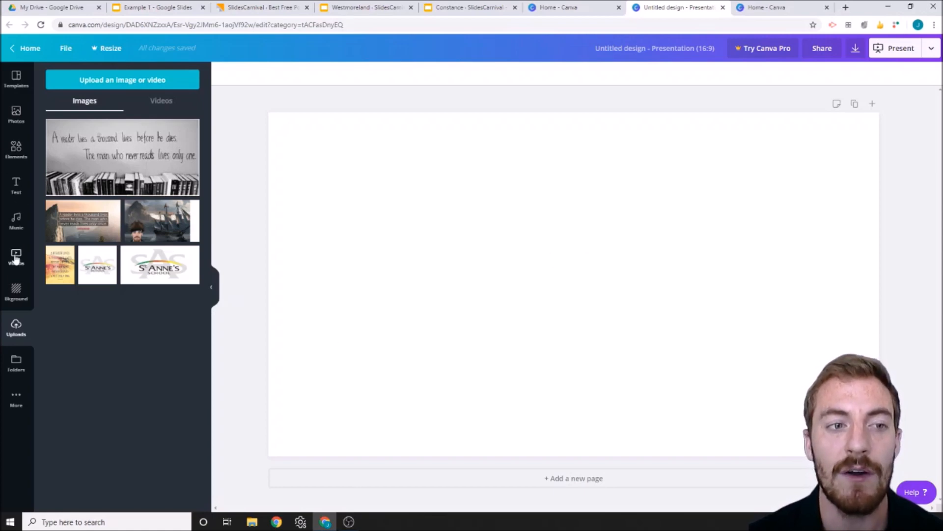
left_click(16, 120)
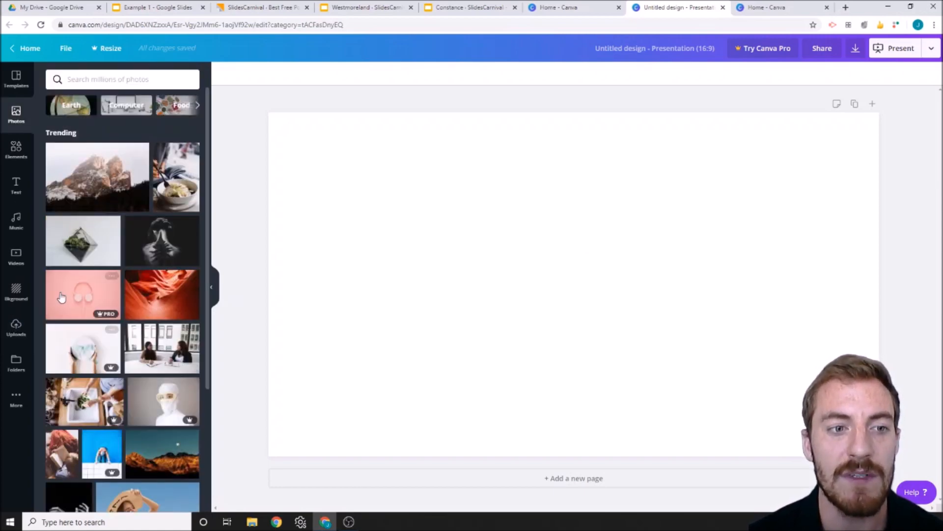
Step: Try the pink headphones photo on the blank page and replace it with the trending rocky mountain photo
left_click(63, 297)
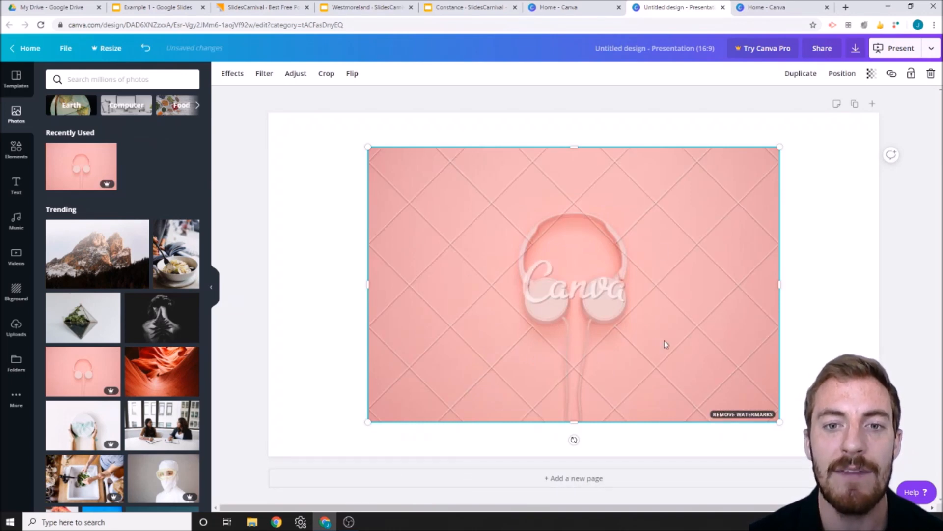
key("Delete")
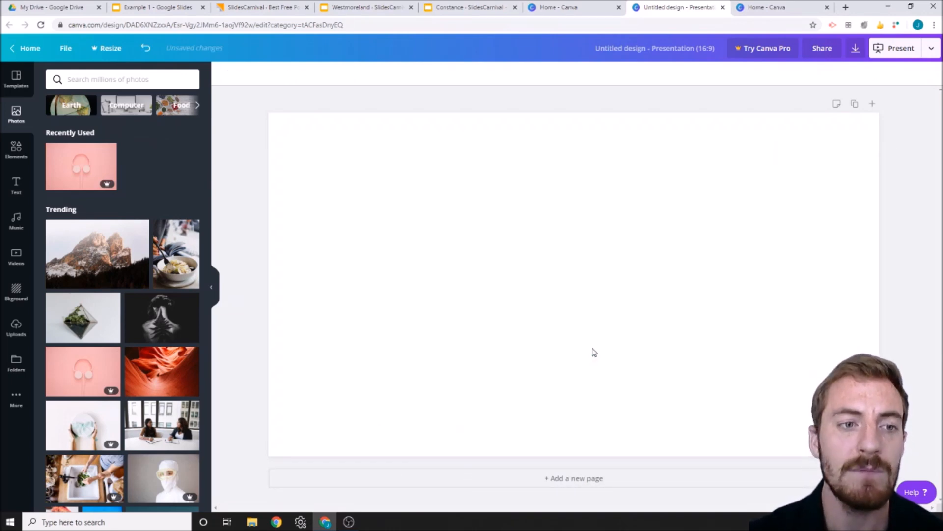
left_click(120, 261)
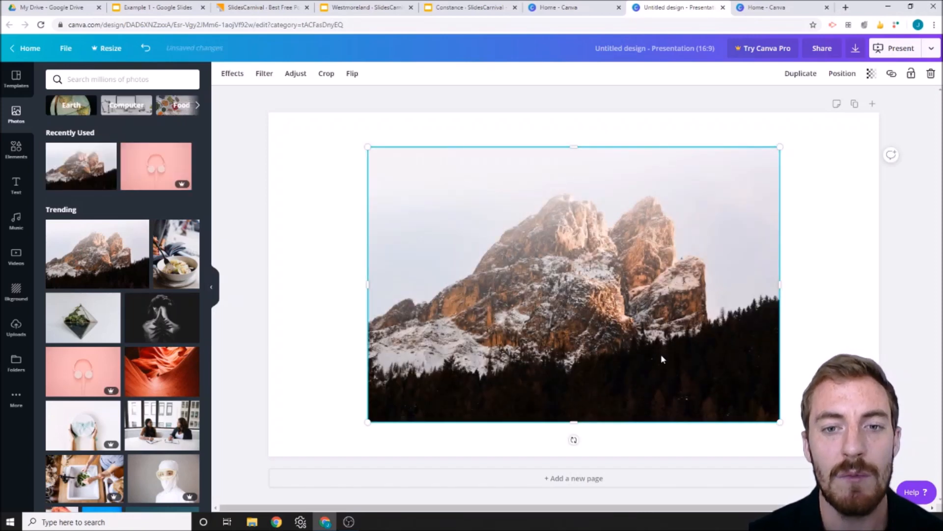
mouse_move(625, 322)
left_mouse_down()
mouse_move(580, 329)
mouse_move(625, 322)
left_mouse_up()
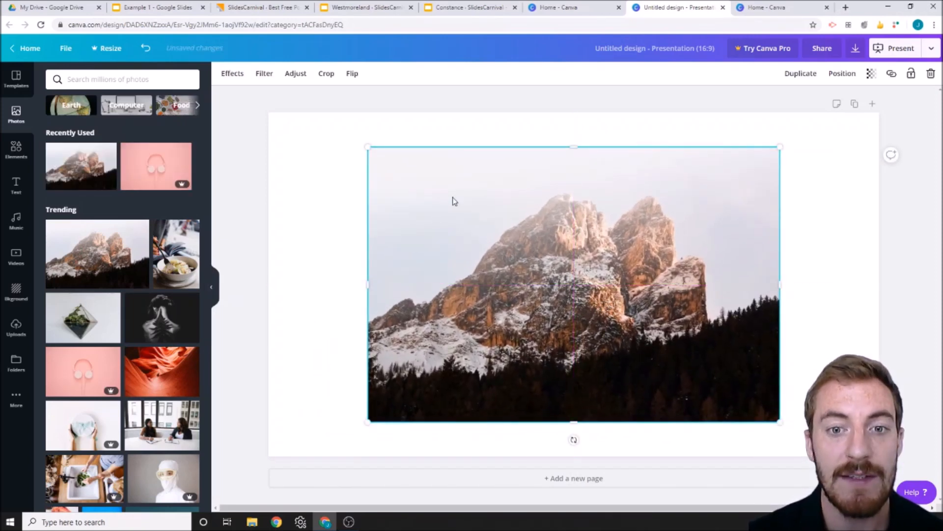
Step: Place the mountain photo inside a circular frame and move the framed photo to the centre of the page
left_click(16, 149)
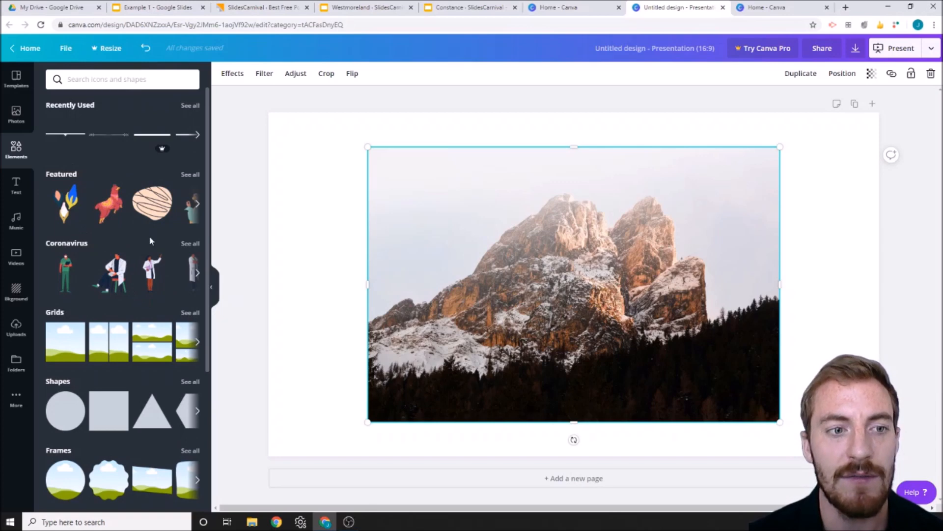
scroll(170, 239, "down", 2)
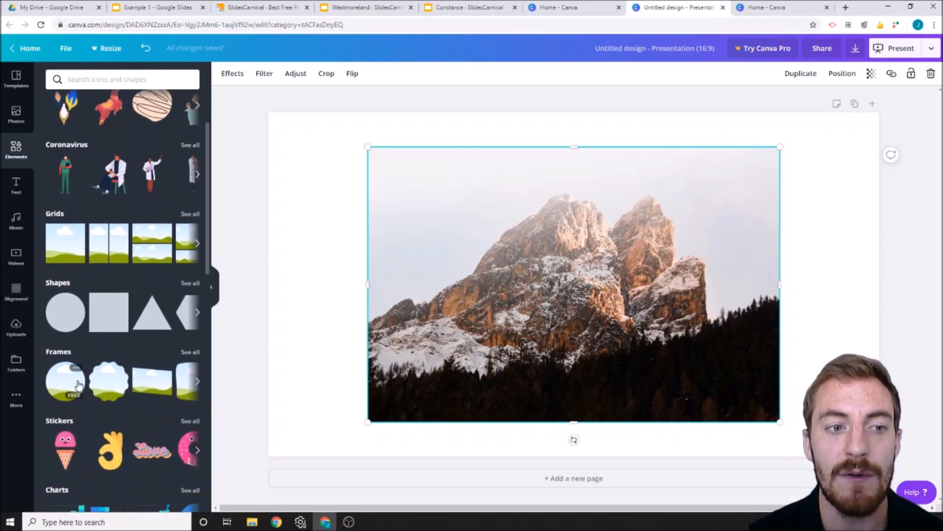
left_click(77, 384)
left_click_drag(592, 268, 377, 238)
left_click_drag(724, 289, 459, 286)
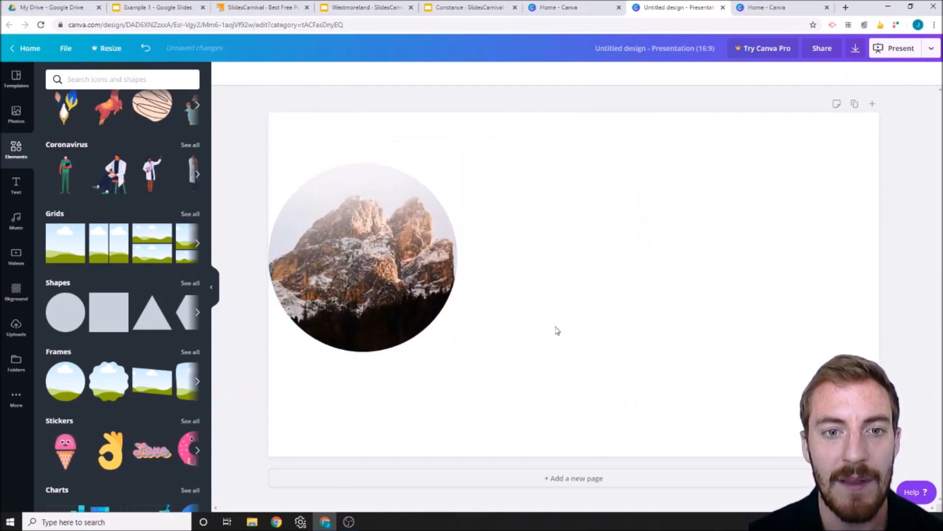
left_click_drag(362, 258, 574, 282)
left_click(773, 298)
Step: Add a circle shape overlapping the framed photo's left side and shrink it to slightly larger than the photo
left_click_drag(75, 316, 257, 190)
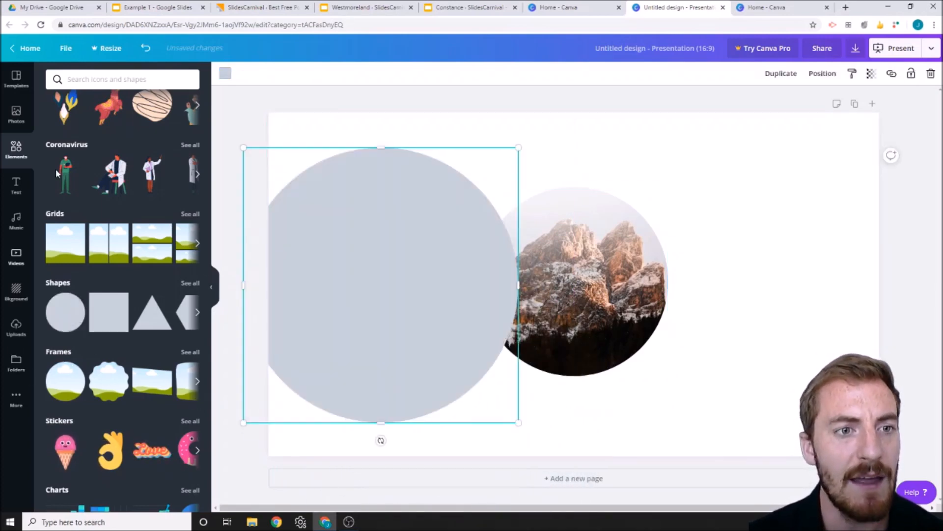
scroll(78, 427, "down", 8)
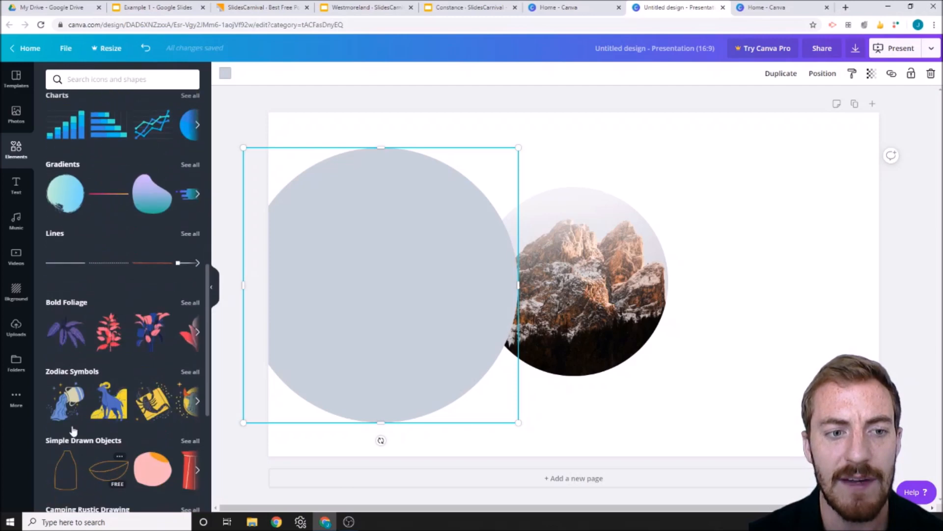
scroll(93, 442, "down", 3)
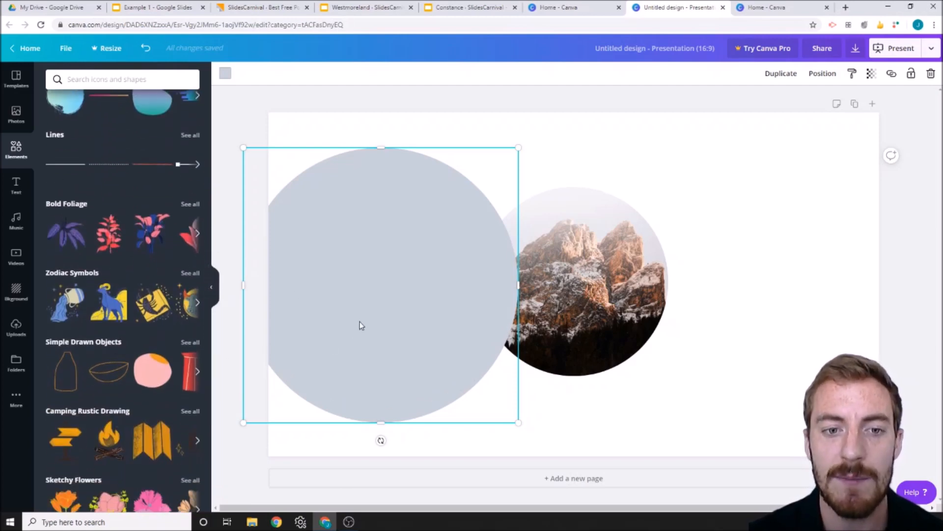
left_click_drag(394, 323, 442, 319)
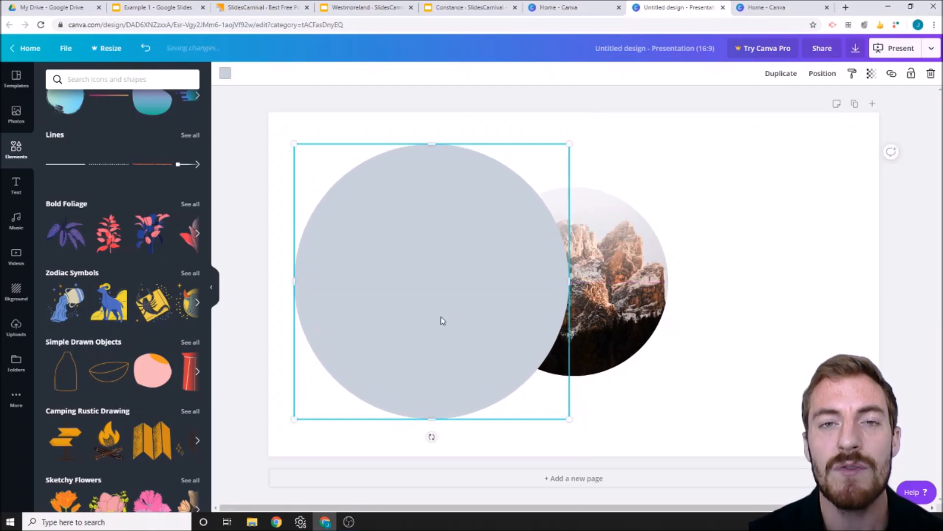
left_click_drag(572, 420, 525, 376)
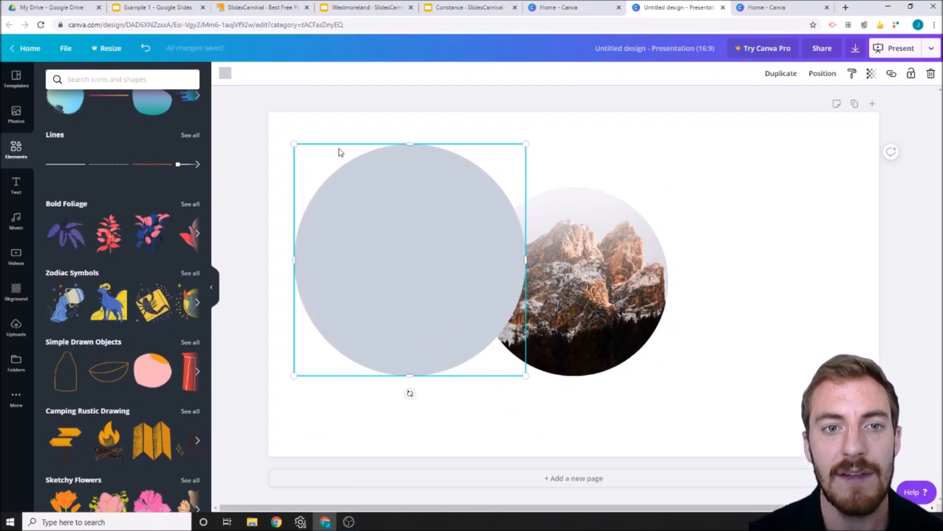
Step: Recolour the circle shape with the near-black colour from the photo colours
left_click(222, 79)
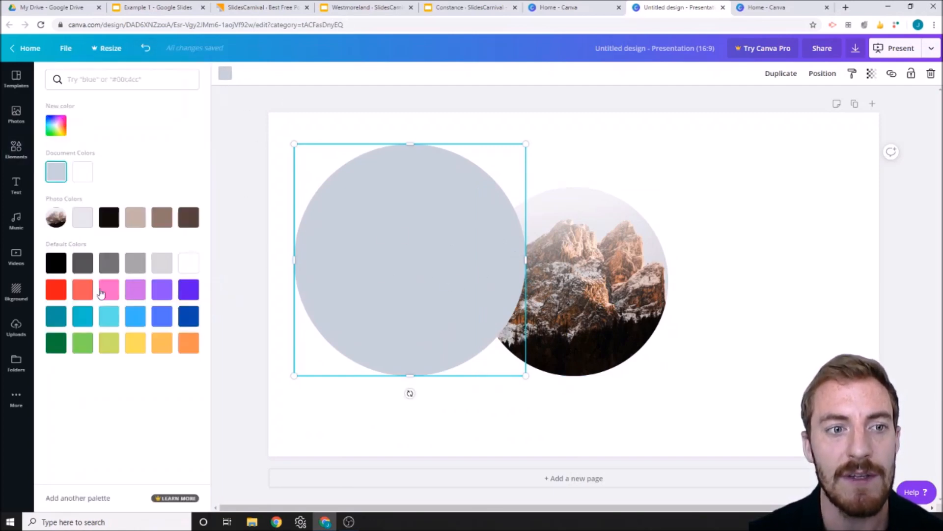
left_click(109, 216)
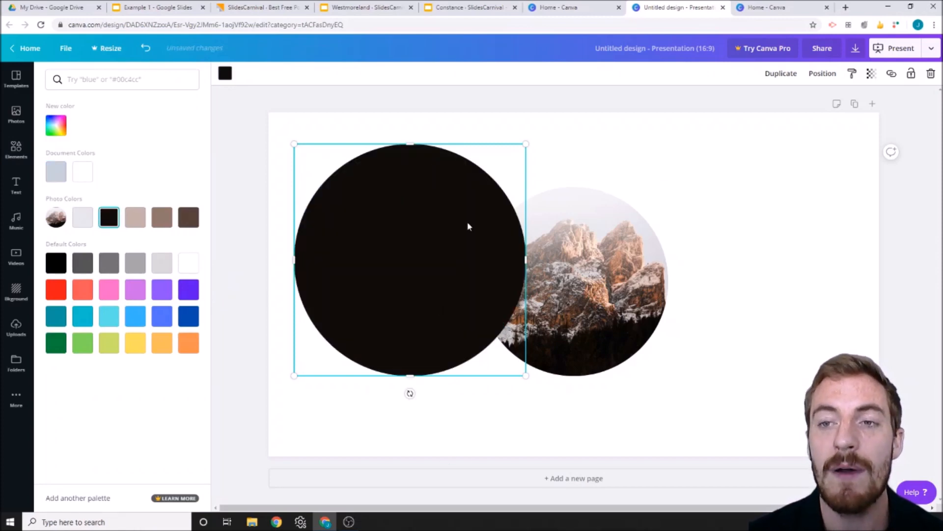
left_click(758, 299)
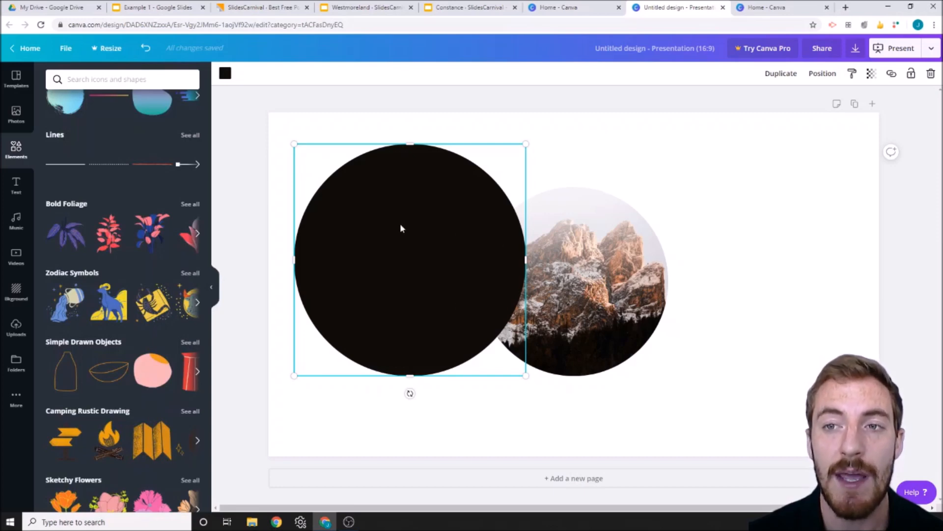
Step: Send the black circle behind the framed photo, and shrink and centre it to form a thin, even border
left_click(826, 75)
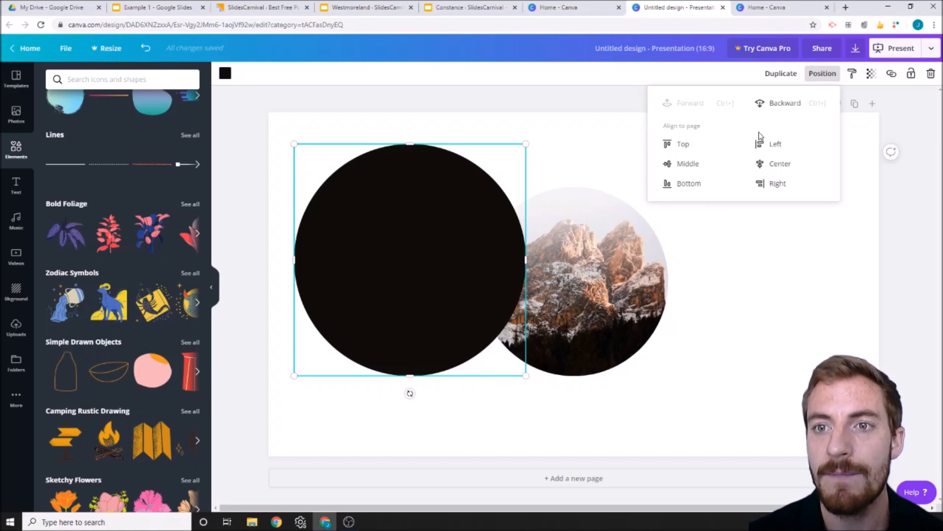
left_click(772, 105)
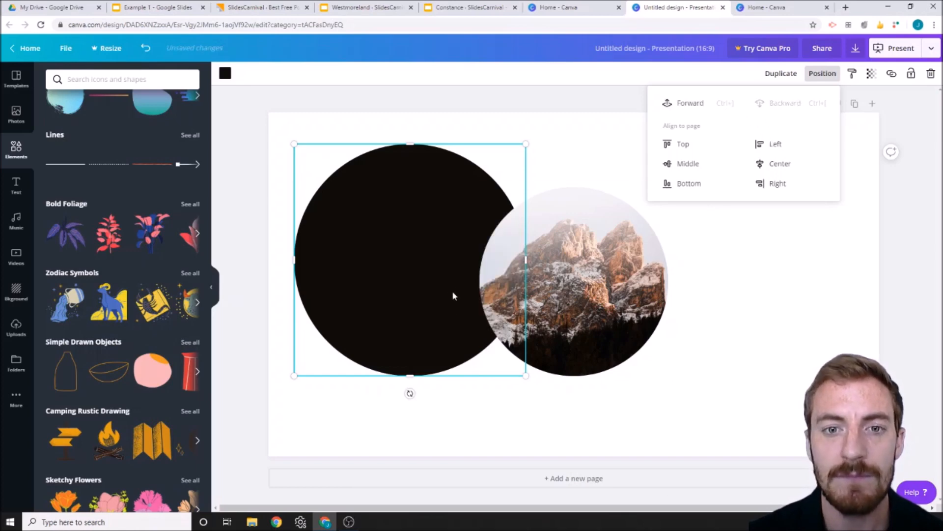
left_click_drag(382, 267, 536, 289)
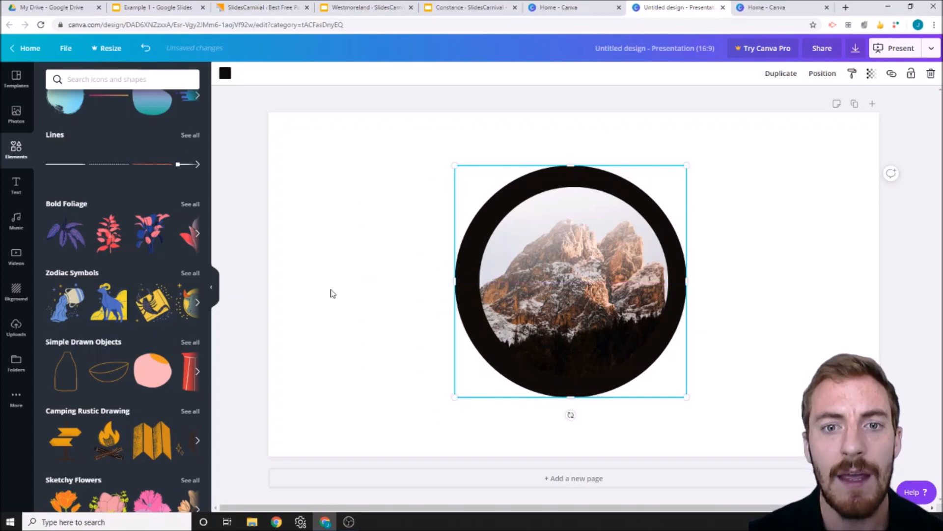
left_click_drag(687, 398, 666, 376)
mouse_move(551, 181)
left_mouse_down()
mouse_move(571, 186)
mouse_move(550, 198)
mouse_move(556, 179)
mouse_move(568, 200)
mouse_move(561, 187)
left_mouse_up()
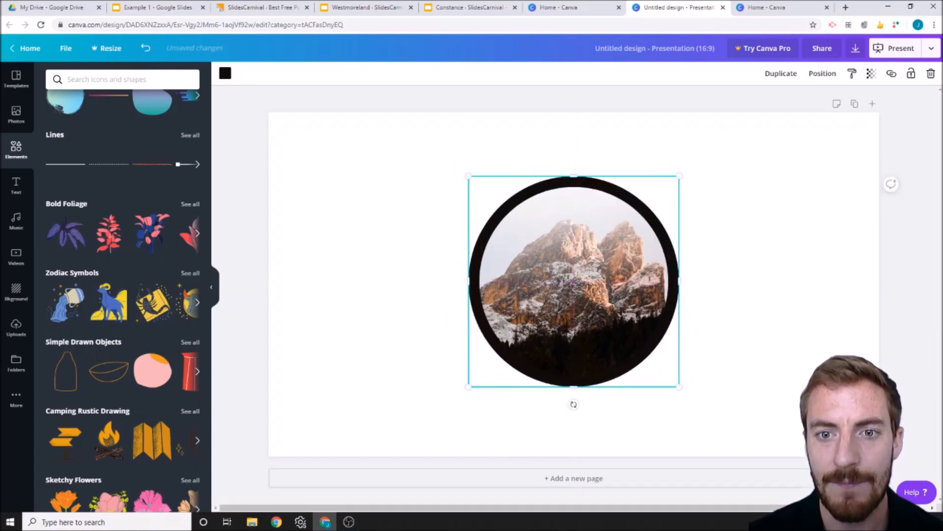
left_click(783, 305)
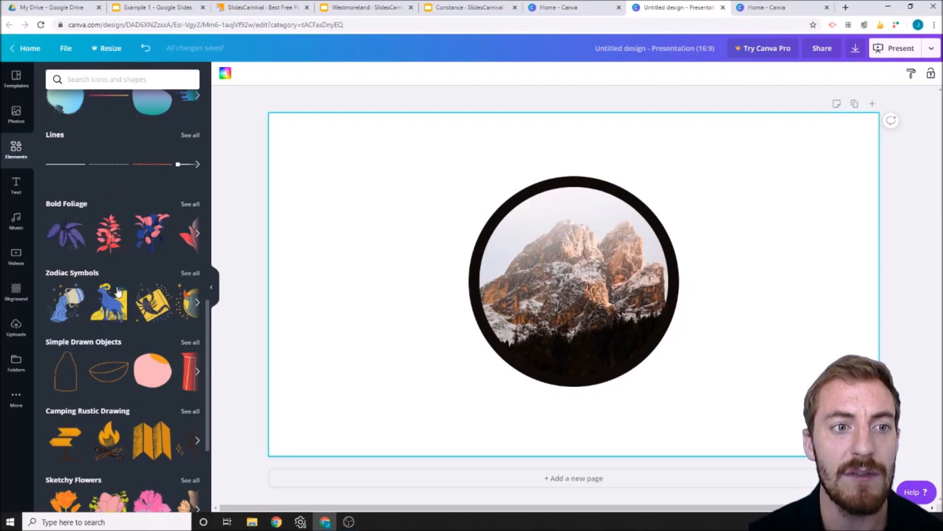
Step: Add the red Bold Foliage branch, tilt it toward the upper right and place it partly off the page's left edge
left_click(108, 238)
left_click_drag(538, 269, 340, 312)
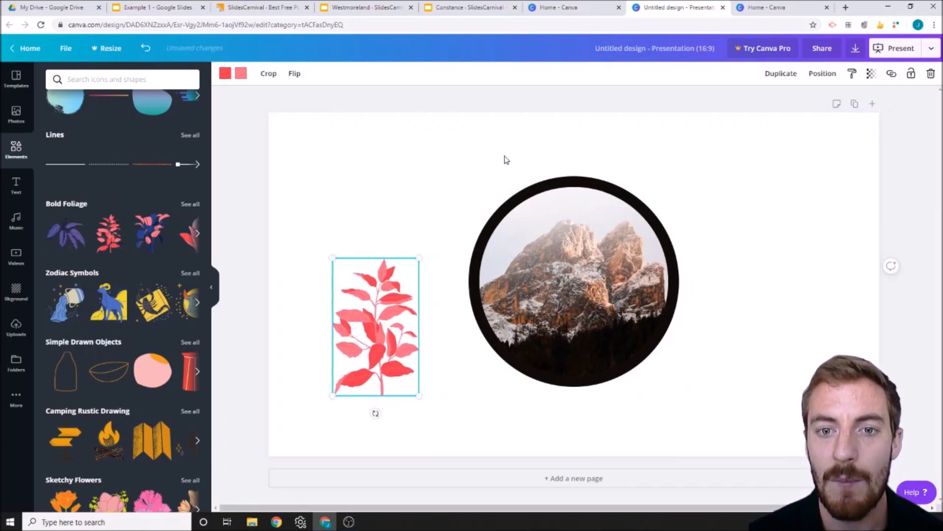
left_click_drag(376, 413, 299, 366)
left_click_drag(396, 323, 334, 341)
left_click(442, 391)
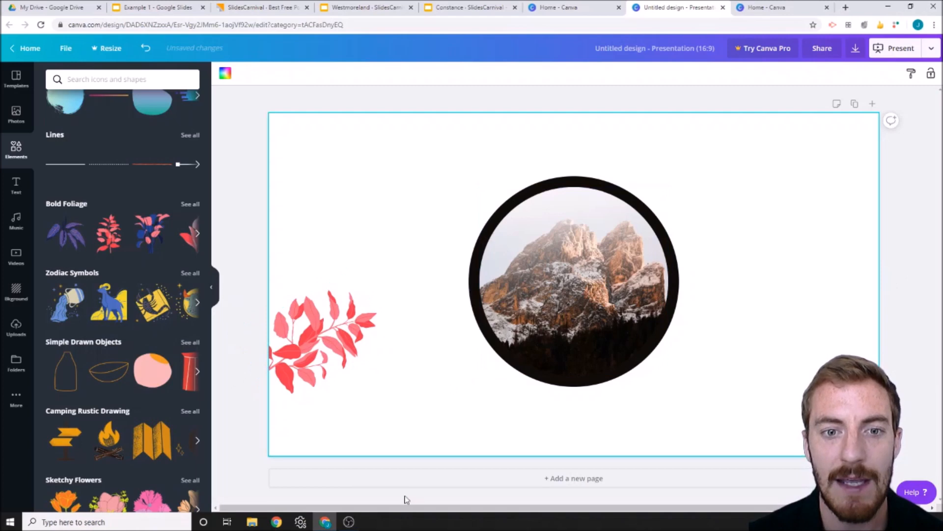
Step: Change the foliage branch's darker red to the default blue
left_click(344, 346)
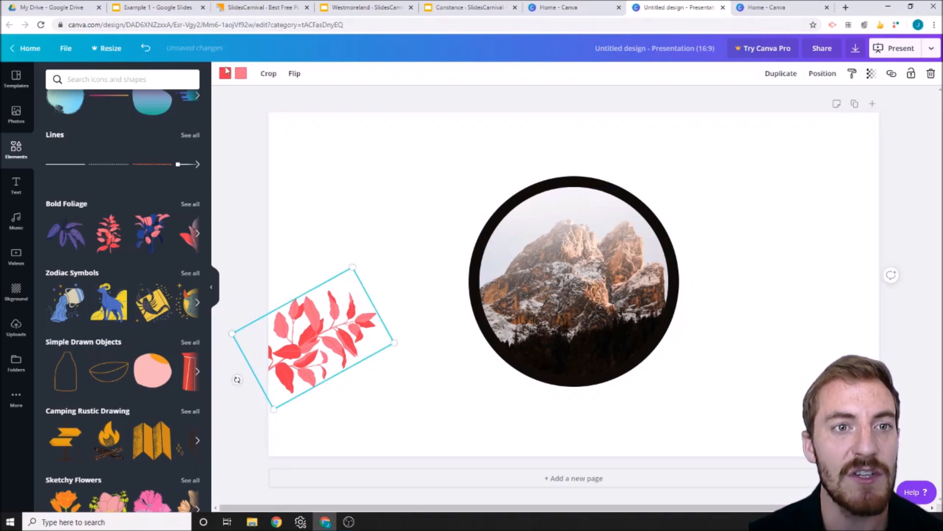
left_click(226, 73)
left_click(162, 317)
left_click(325, 315)
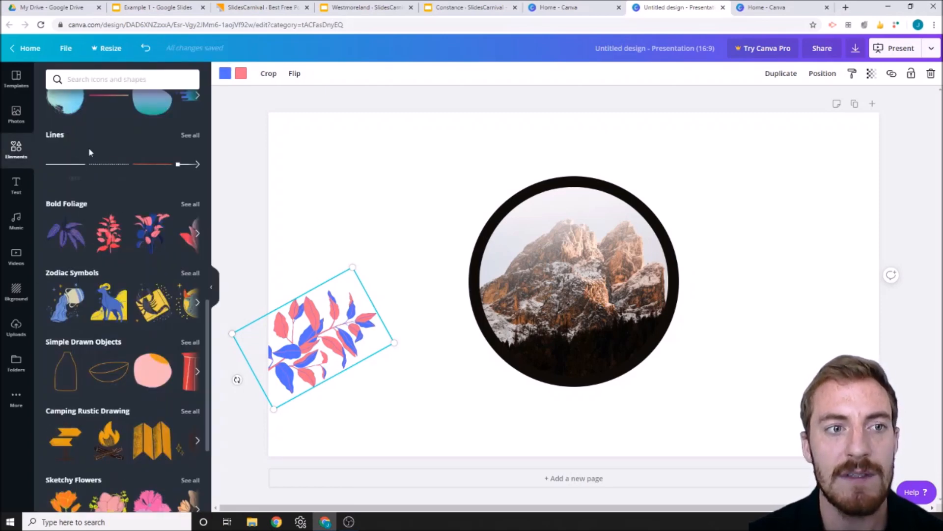
Step: Add the Parmesan Cheese font combination over the framed photo
scroll(98, 249, "down", 3)
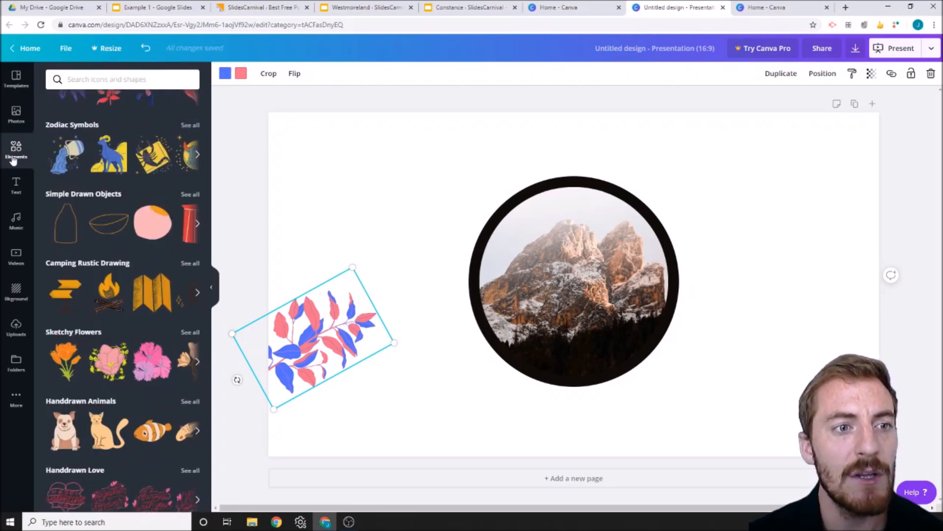
left_click(15, 186)
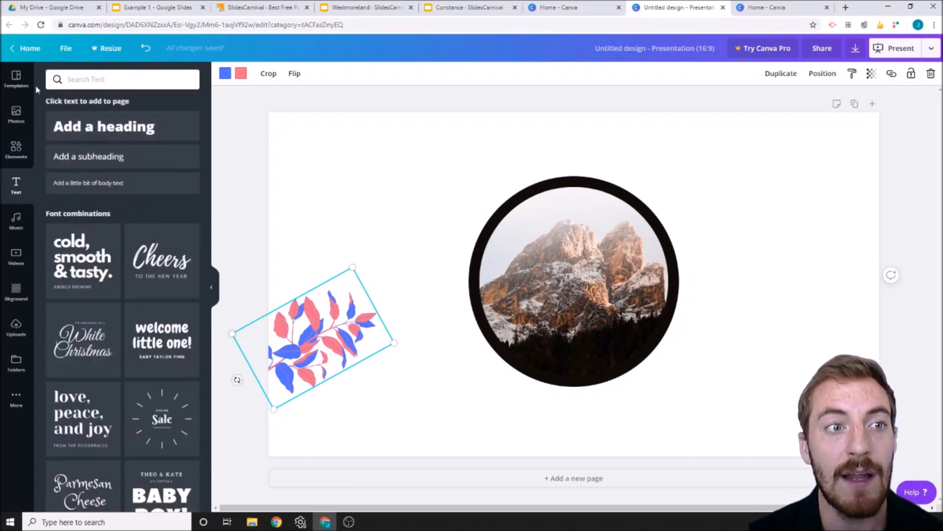
left_click(20, 80)
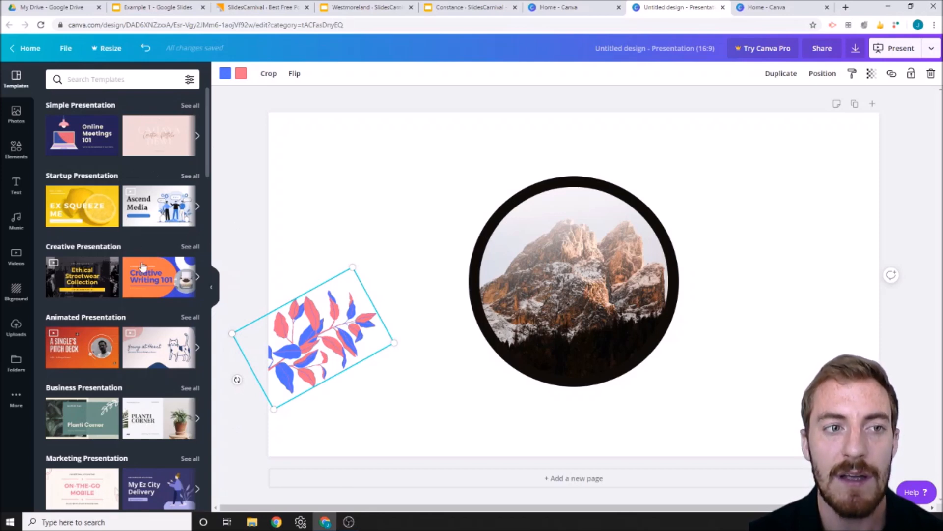
left_click(16, 186)
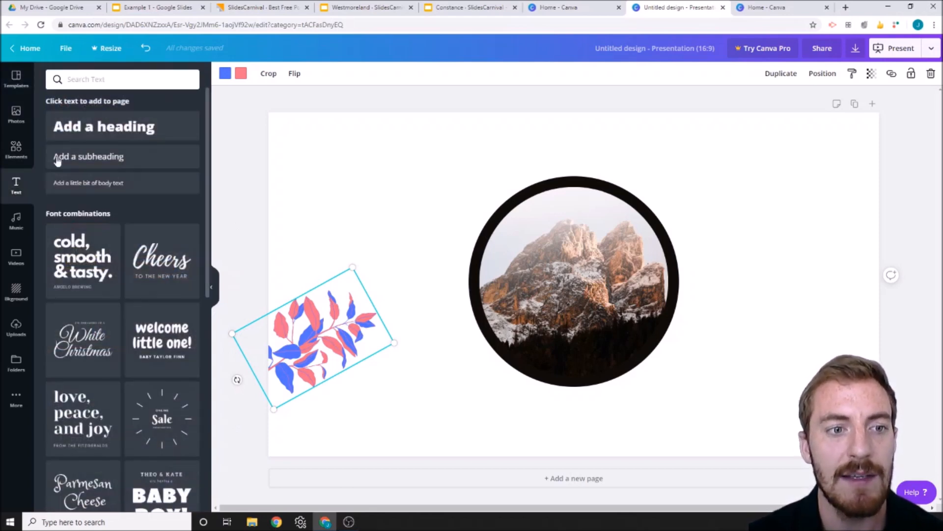
scroll(137, 369, "down", 2)
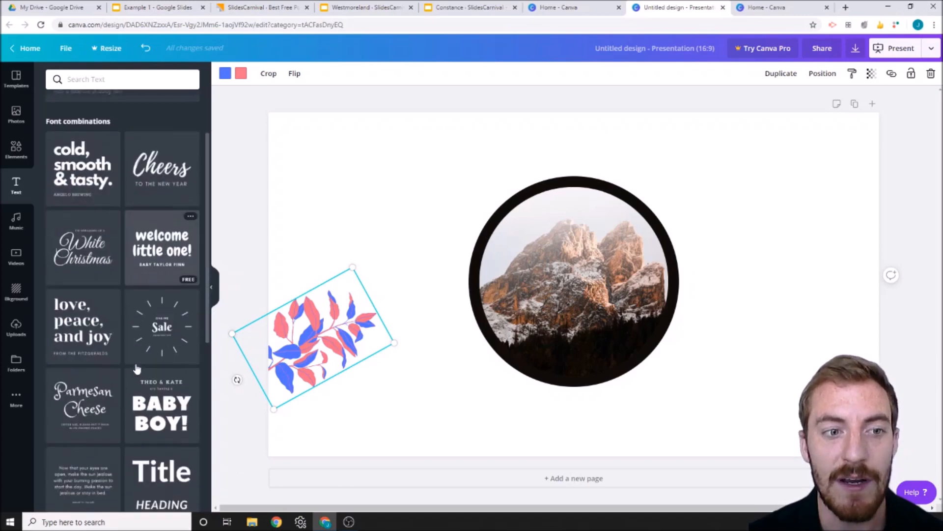
scroll(131, 410, "down", 4)
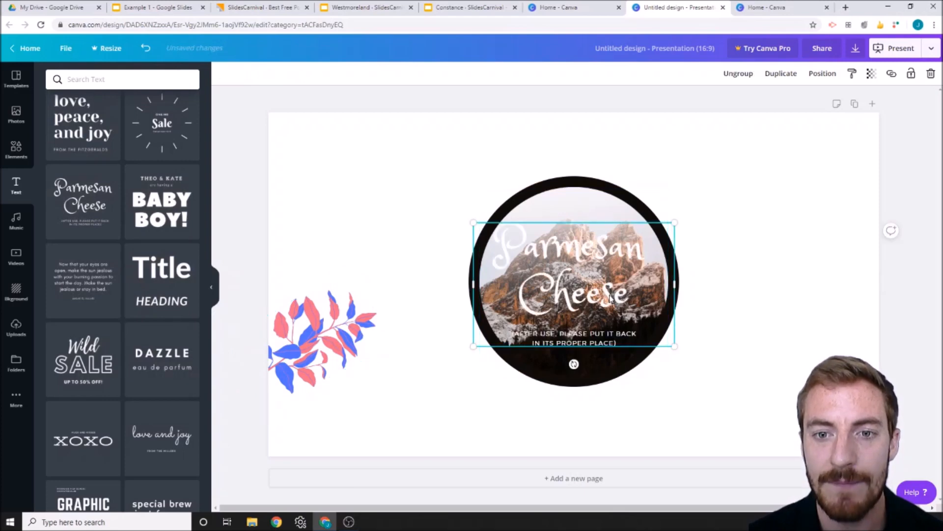
left_click_drag(610, 297, 610, 298)
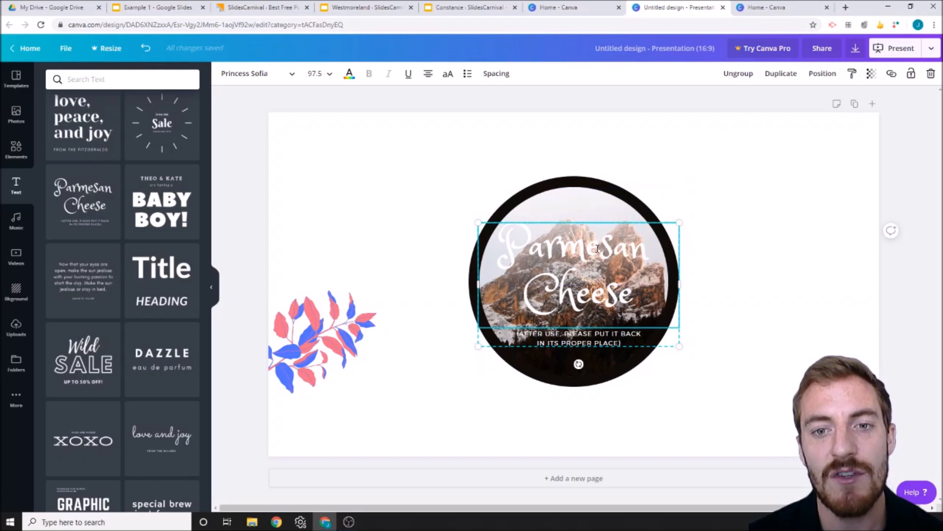
Step: Delete the Parmesan Cheese title and its small subtitle from the page
left_click_drag(619, 250, 560, 251)
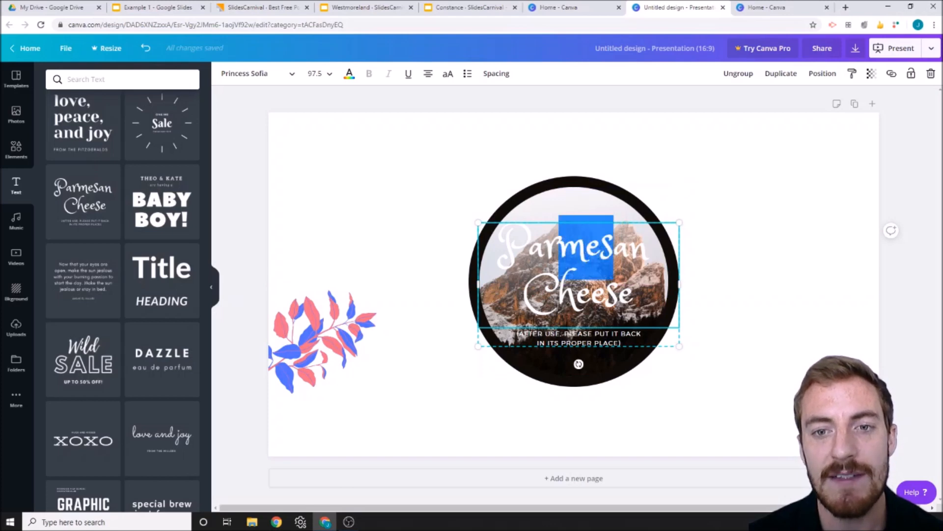
left_click(671, 226)
key("Delete")
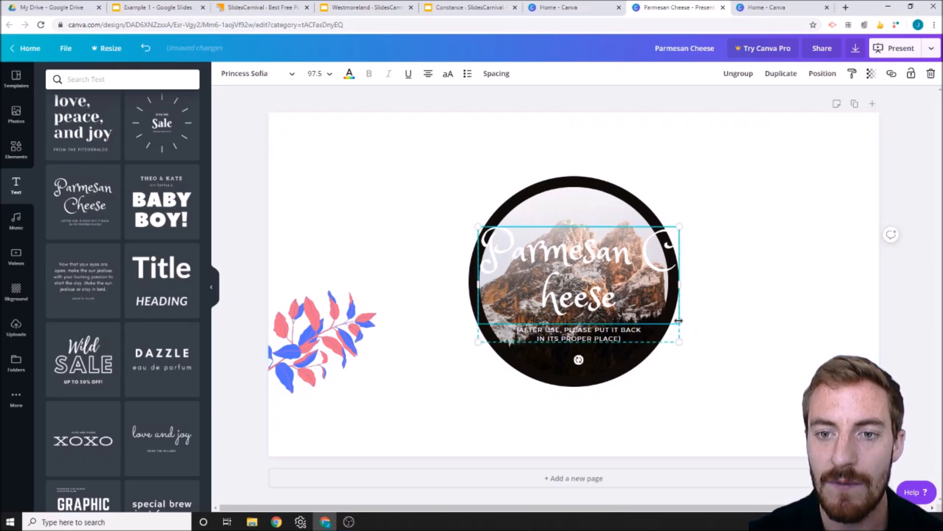
key("Delete")
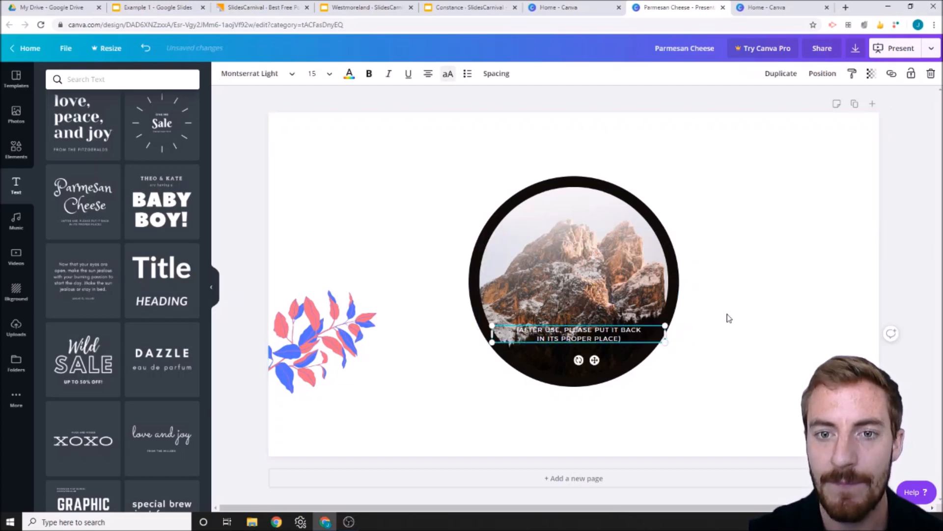
key("Delete")
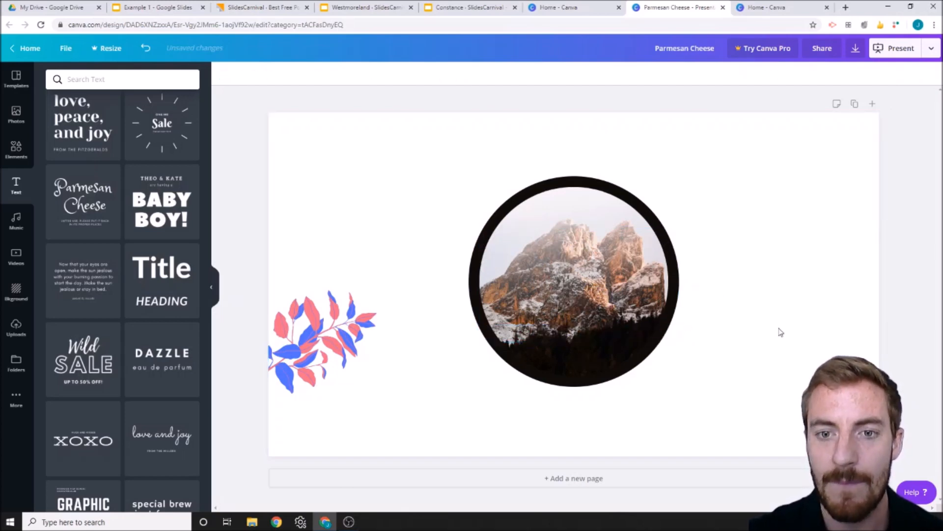
Step: Add a heading text box and place it above the framed photo
scroll(117, 195, "up", 4)
scroll(117, 195, "up", 2)
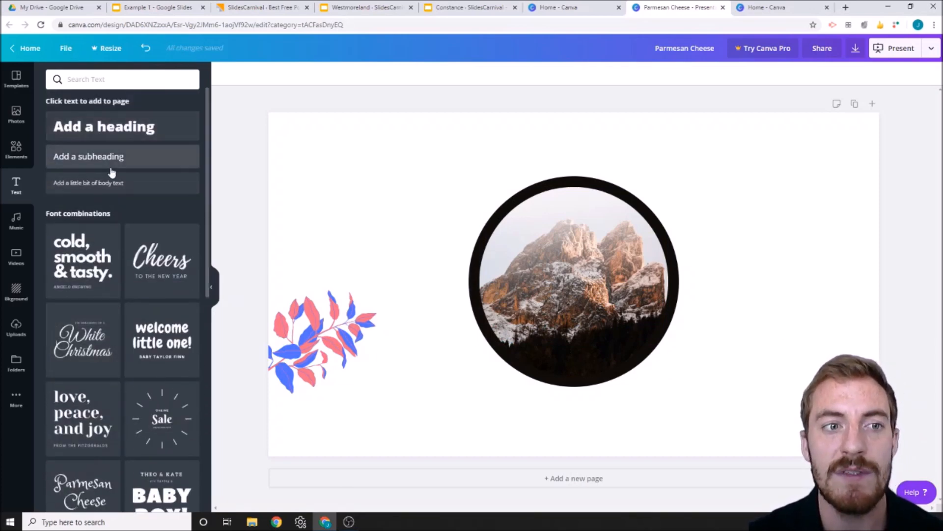
left_click(122, 131)
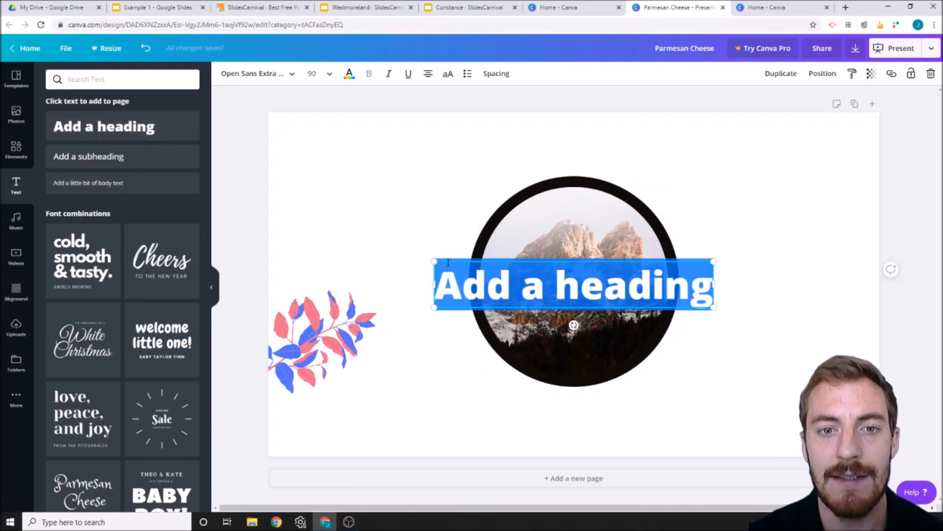
left_click_drag(449, 261, 477, 123)
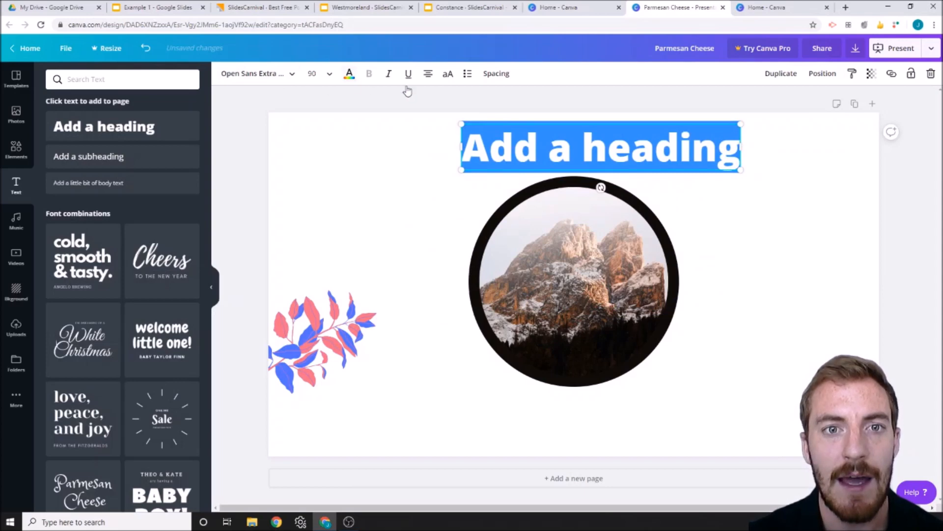
Step: Recolour the heading with the near-black photo colour and shift it slightly toward the page's centre
left_click(350, 75)
left_click(108, 218)
left_click_drag(517, 124, 508, 124)
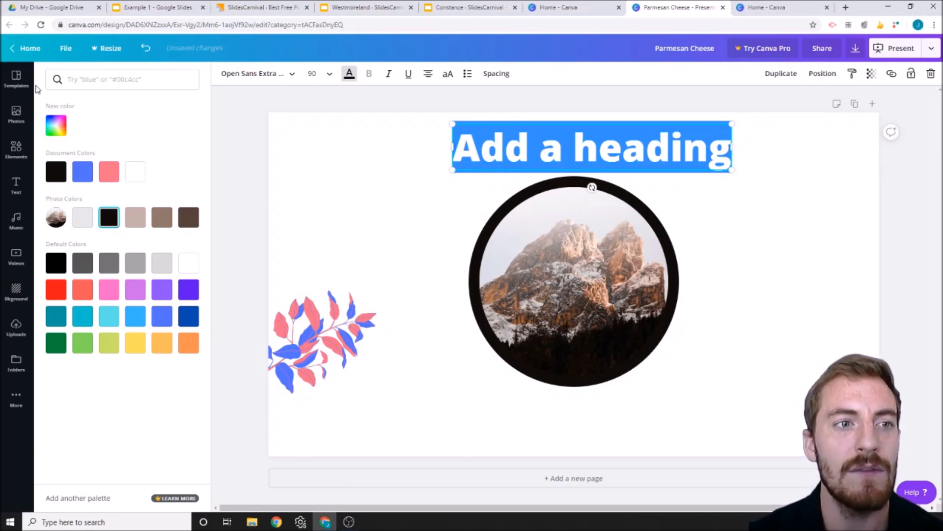
left_click(16, 185)
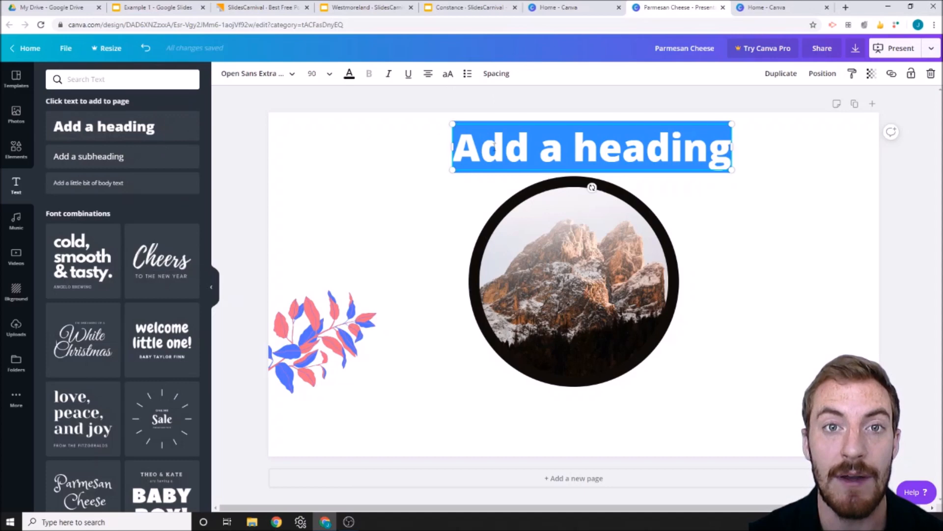
Step: Set the heading's font size to 72 and centre it above the framed photo
left_click(326, 75)
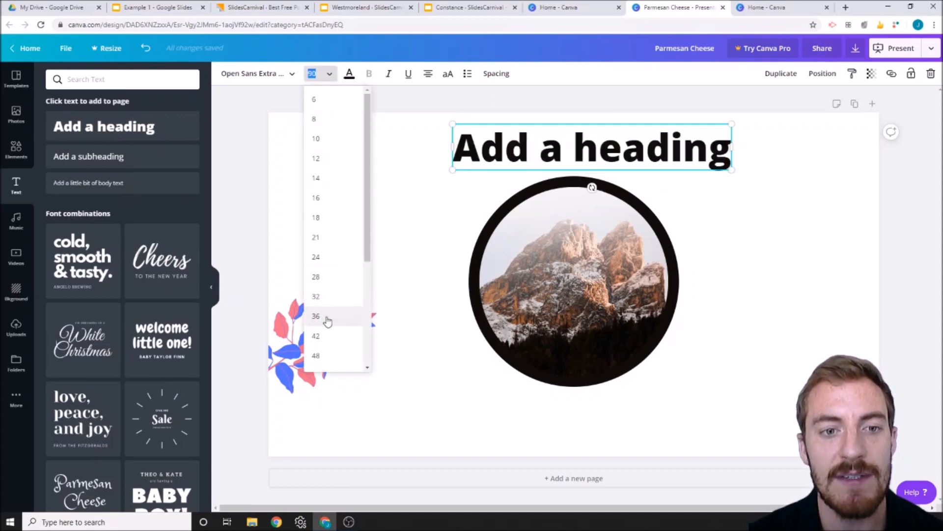
scroll(325, 323, "down", 3)
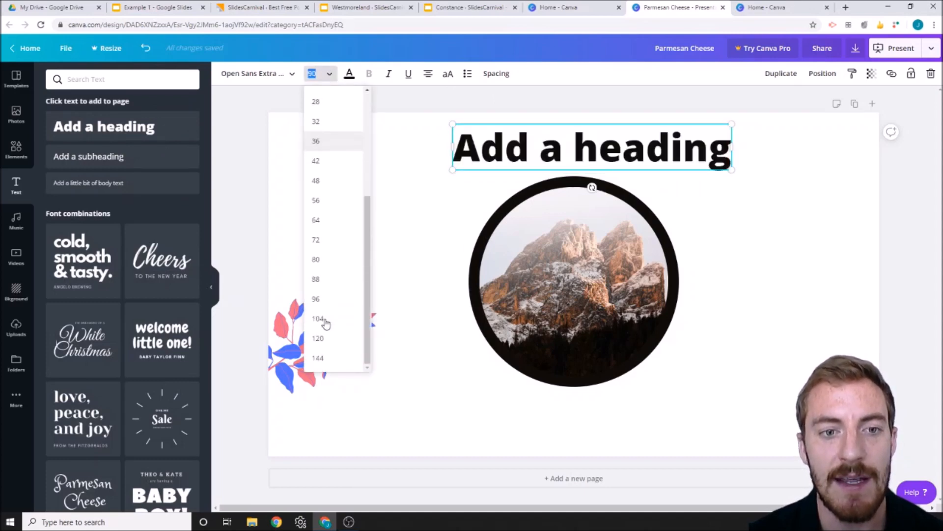
left_click(324, 240)
left_click_drag(560, 123, 542, 127)
left_click(803, 344)
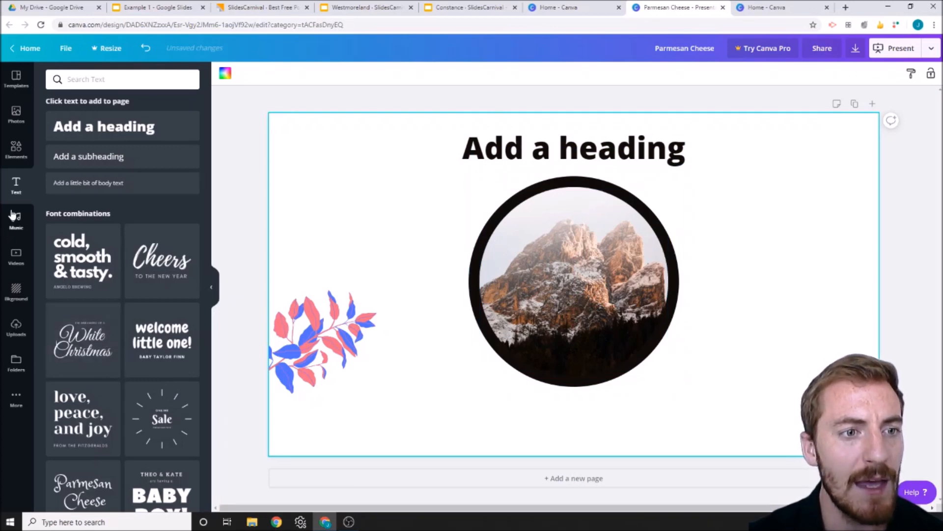
Step: Try the rainbow smoke and blue wood backgrounds, and settle on the dark green leaves image for the page
left_click(16, 293)
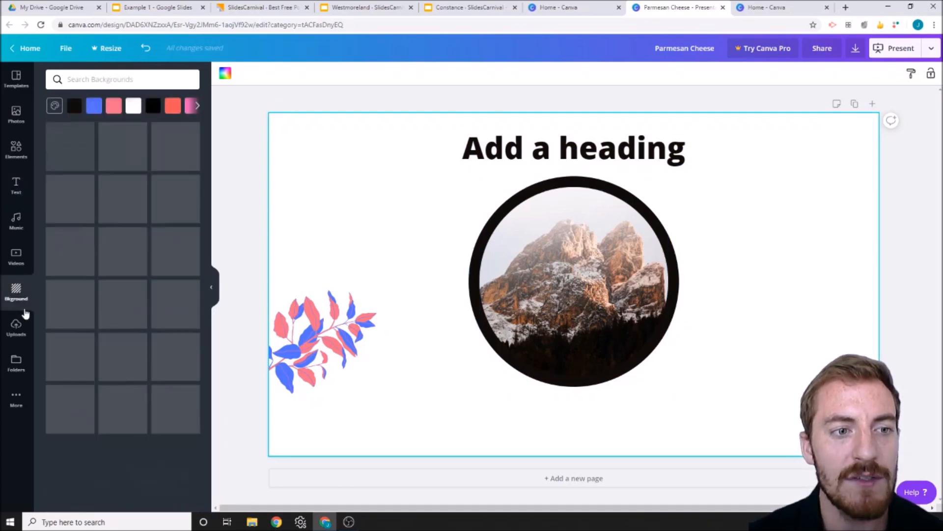
scroll(137, 318, "down", 3)
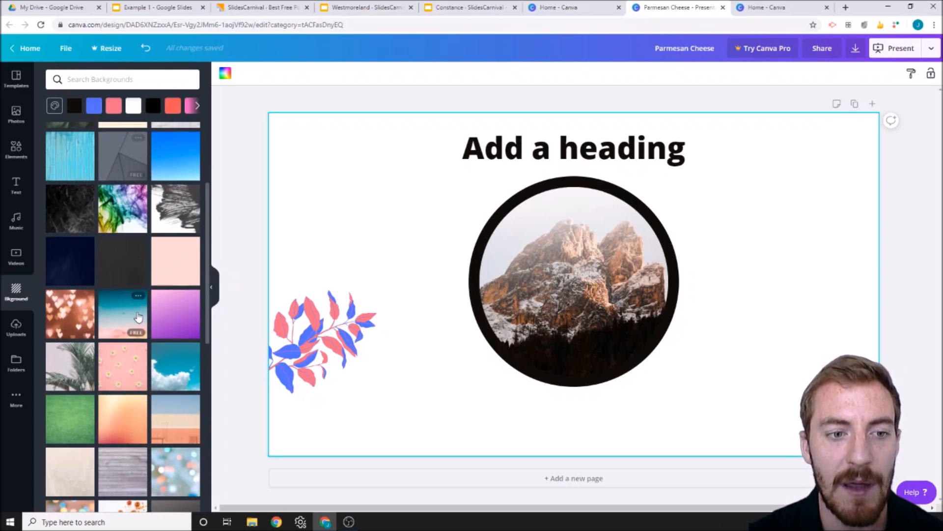
scroll(123, 423, "up", 1)
scroll(122, 421, "up", 2)
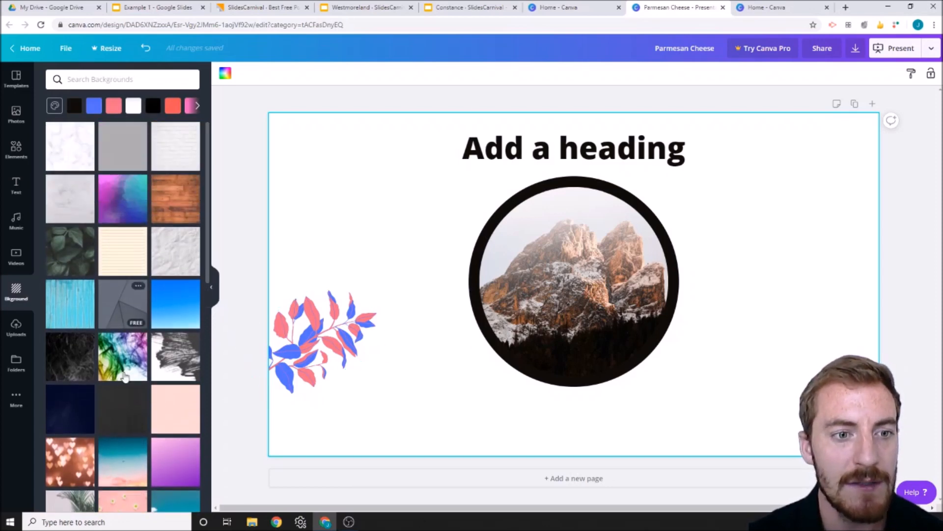
left_click(123, 357)
mouse_move(329, 521)
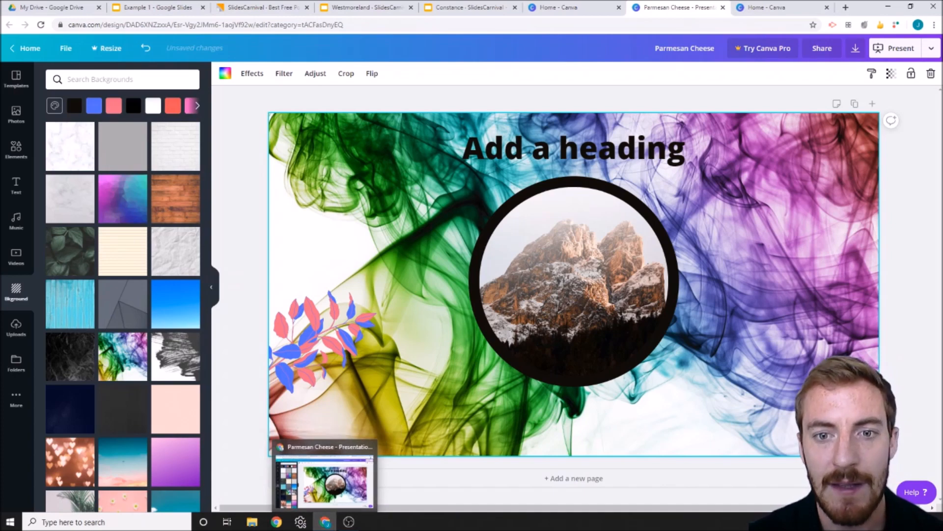
left_click(73, 311)
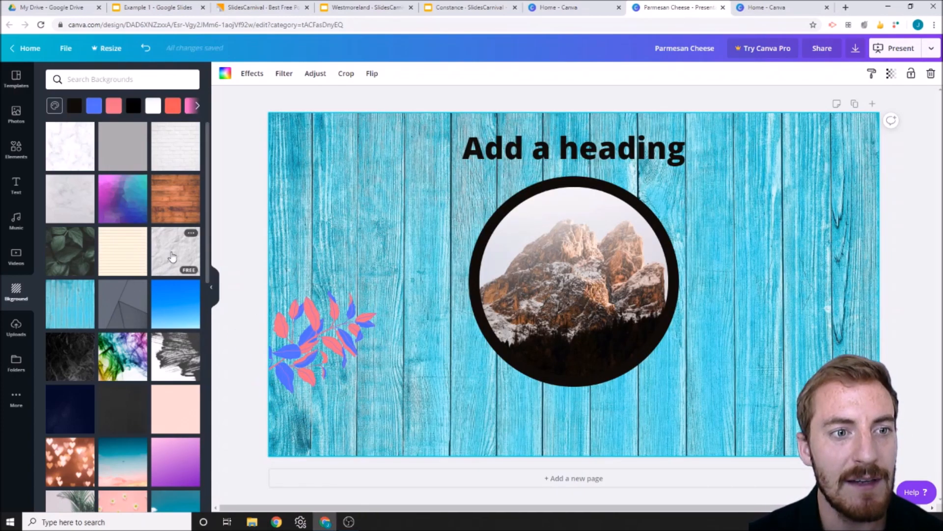
left_click(69, 251)
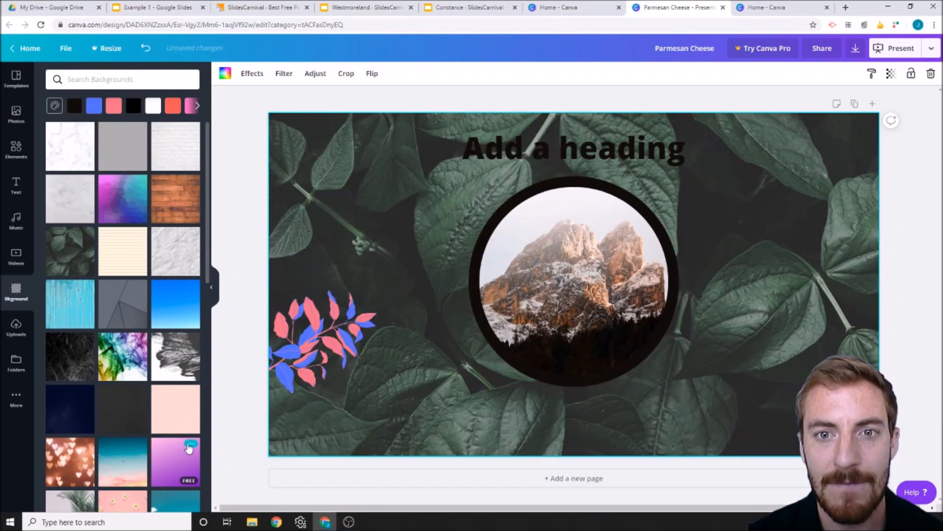
Step: Recolour the heading with the default white
left_click(618, 146)
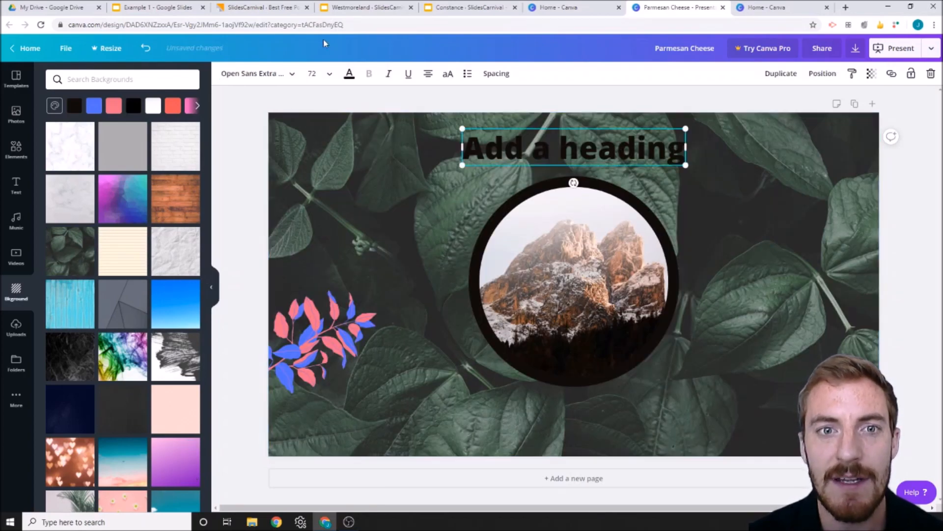
left_click(349, 75)
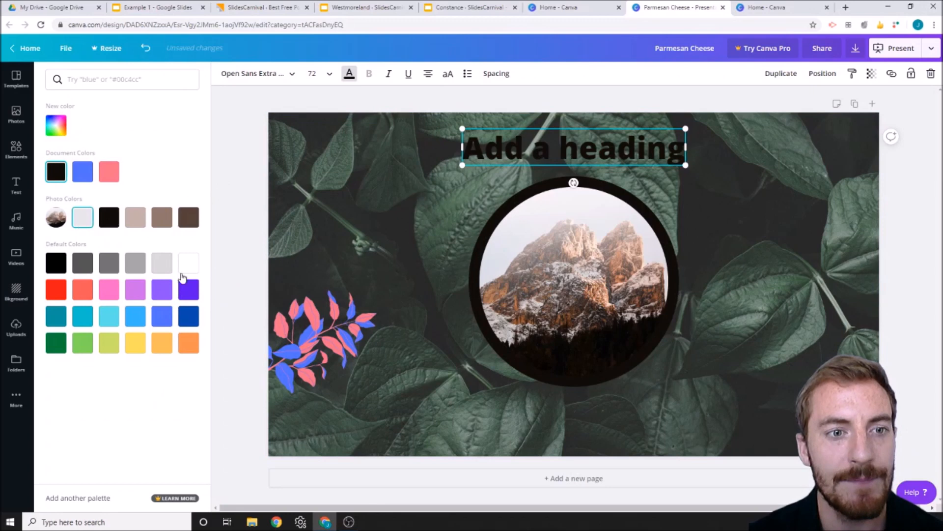
left_click(189, 264)
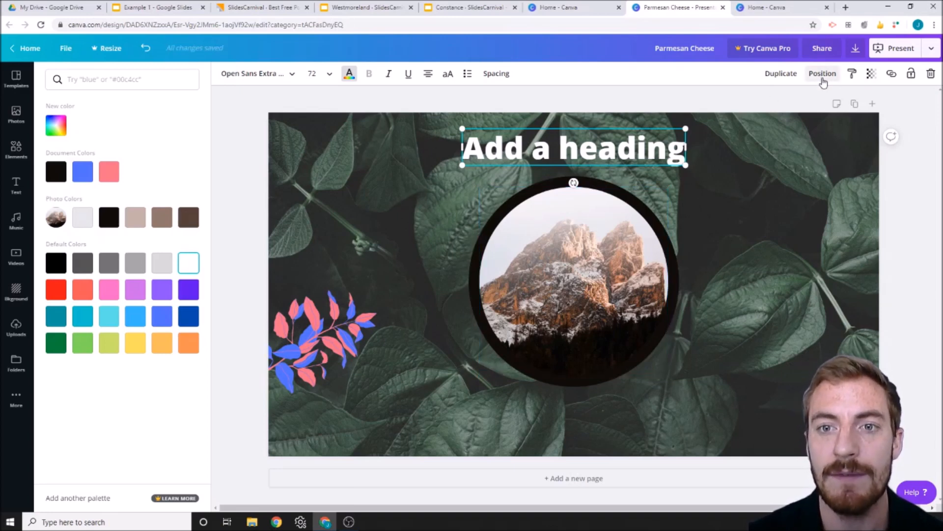
left_click(656, 133)
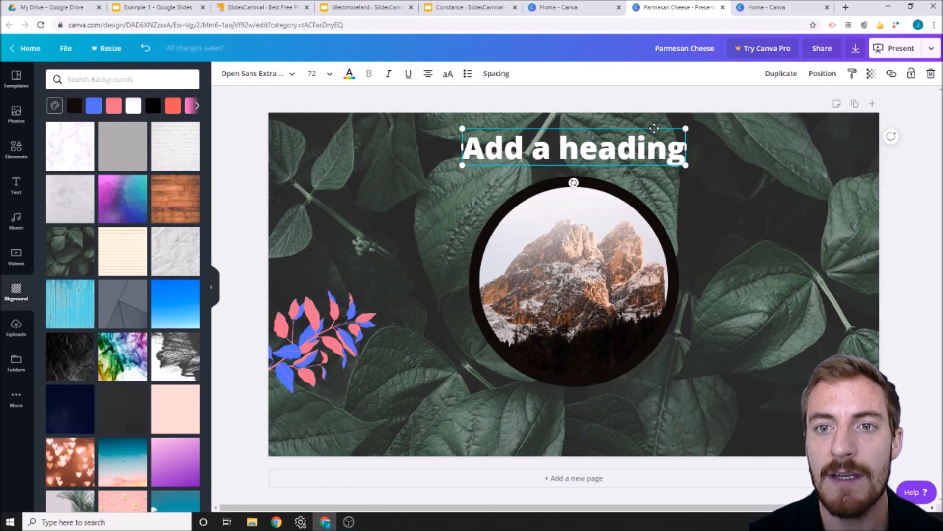
Step: Fade the leaf background by setting its transparency value to about 75
left_click(737, 126)
left_click(892, 74)
left_click_drag(856, 101, 840, 112)
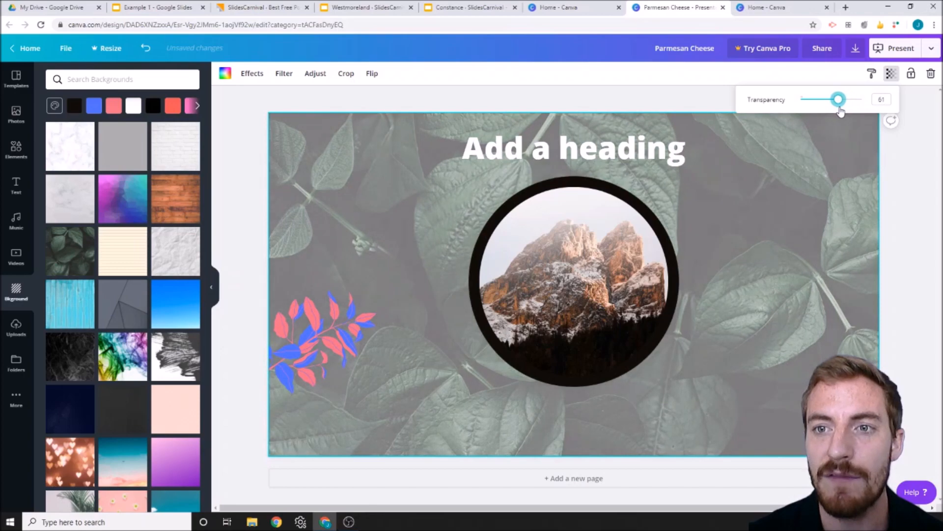
left_click(812, 187)
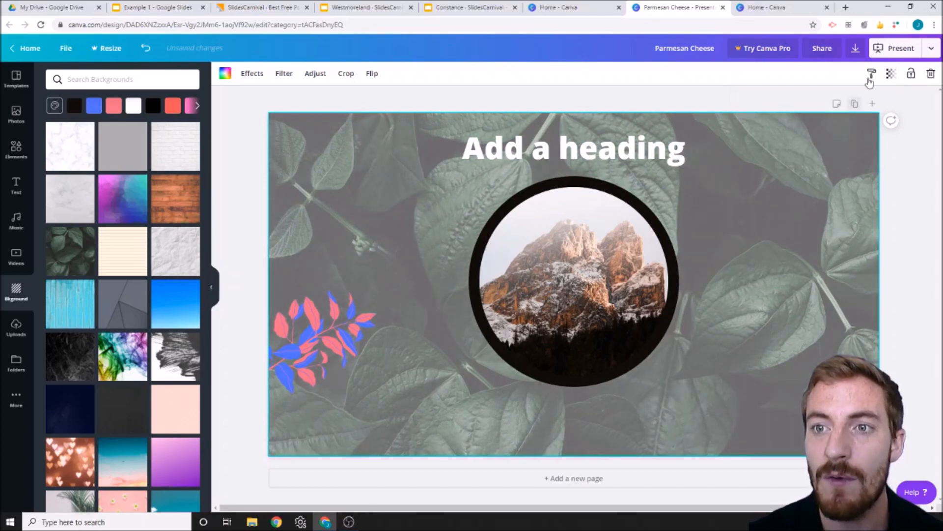
left_click(891, 74)
mouse_move(844, 101)
left_mouse_down()
mouse_move(825, 98)
mouse_move(849, 109)
left_mouse_up()
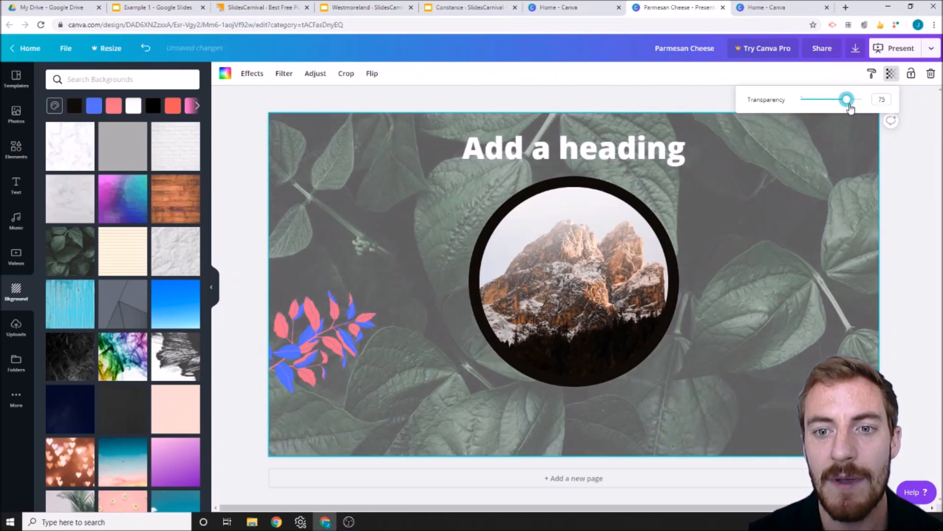
left_click(799, 316)
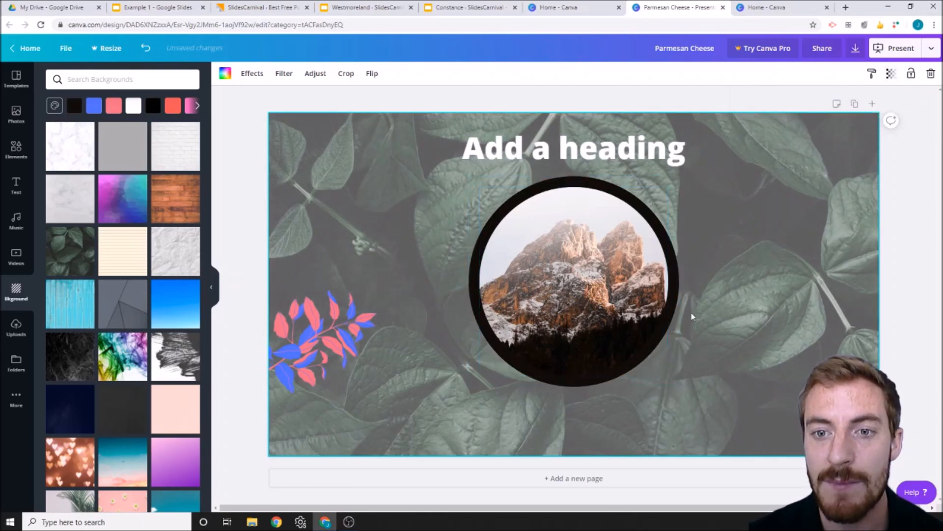
Step: Make the black circle behind the framed photo partly transparent so the leaf background shows through its border
left_click(676, 292)
left_click(871, 74)
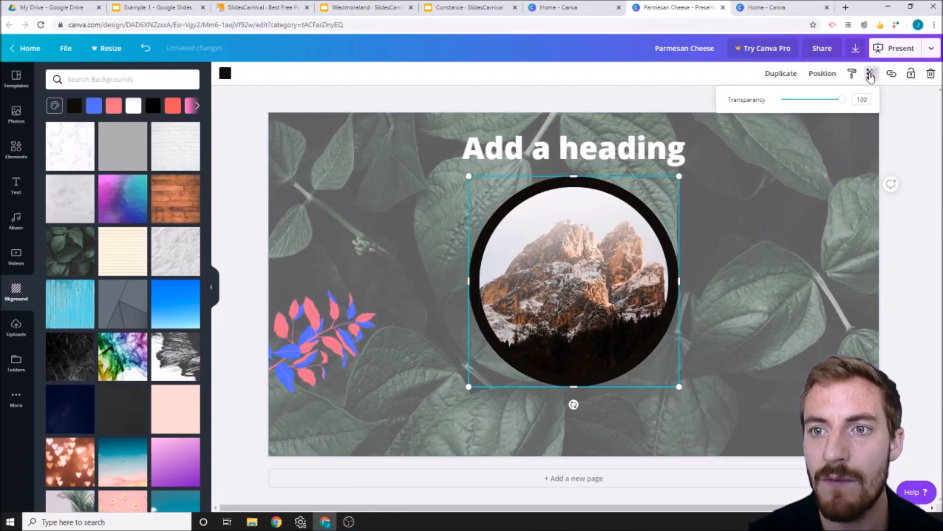
mouse_move(834, 99)
left_mouse_down()
mouse_move(821, 99)
mouse_move(826, 115)
left_mouse_up()
left_click(809, 187)
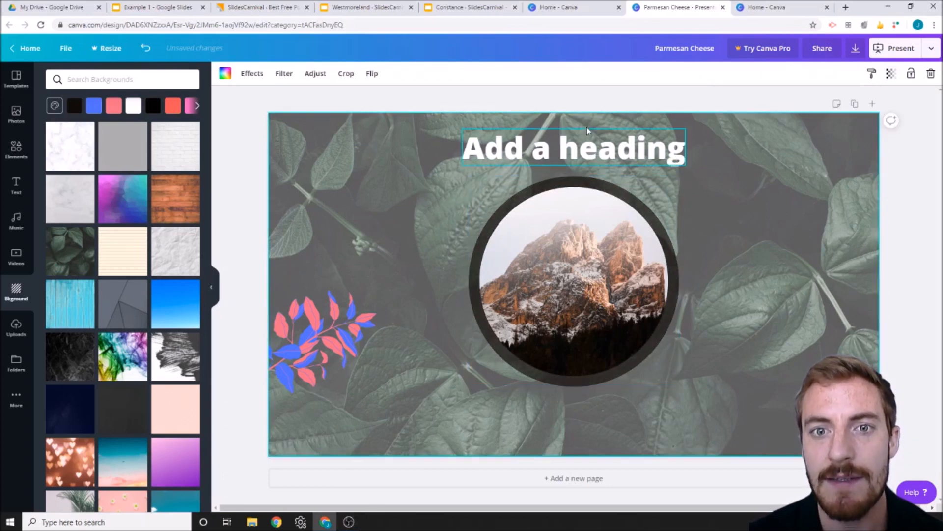
Step: Browse the available background images and the recent background searches, and open the Canva home page
left_click(588, 152)
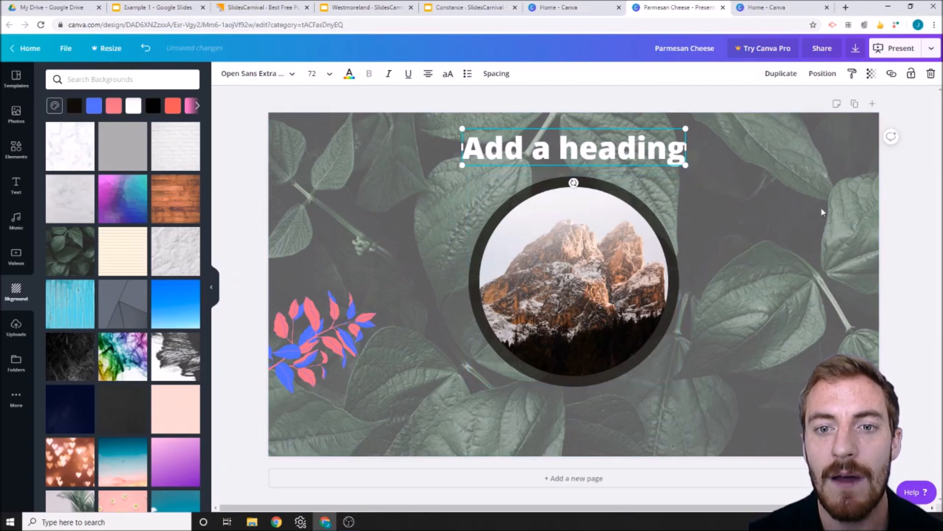
left_click(831, 217)
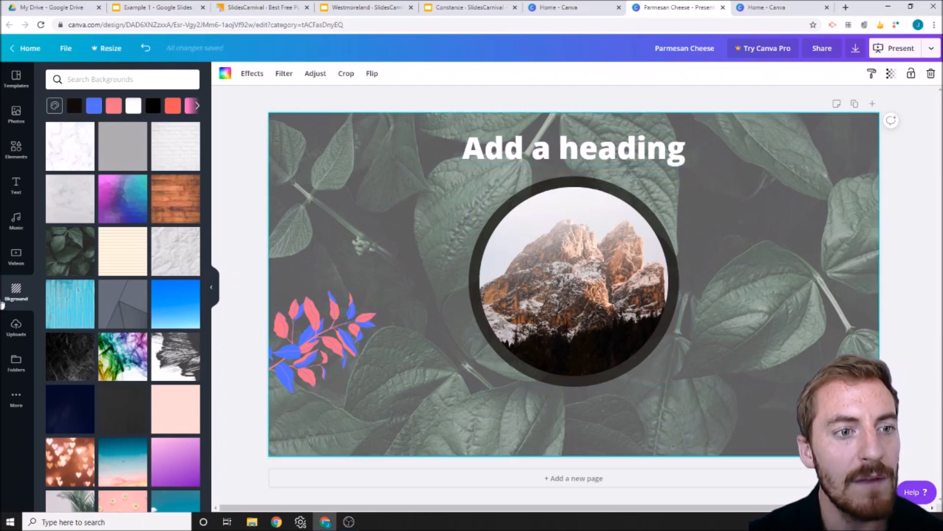
scroll(116, 358, "down", 15)
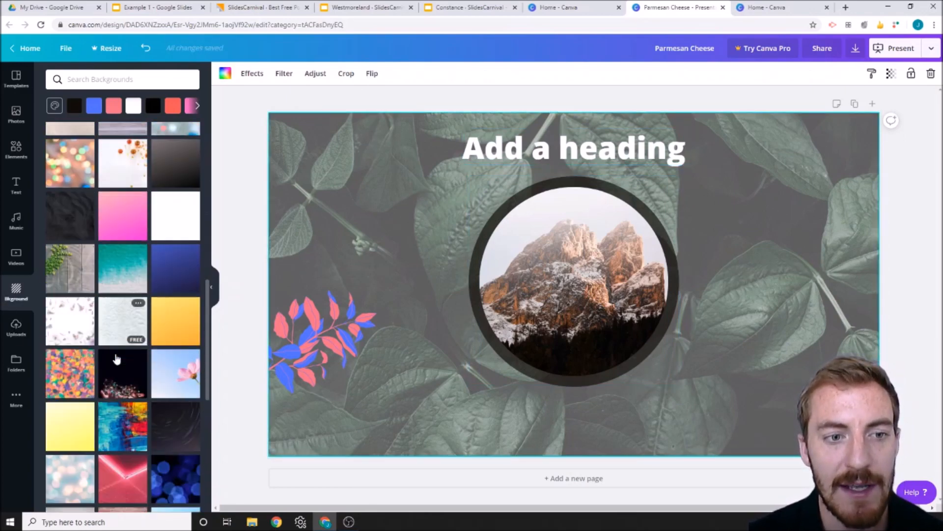
scroll(95, 428, "down", 6)
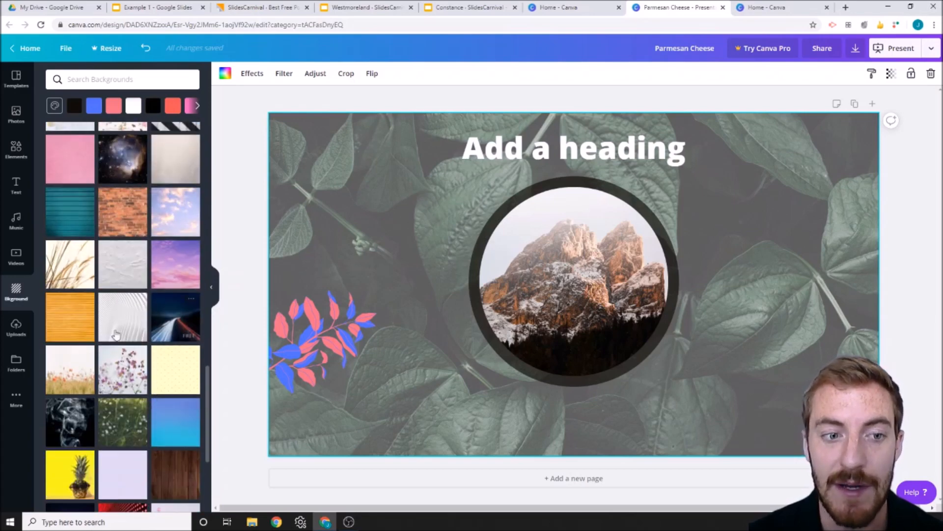
scroll(129, 409, "down", 10)
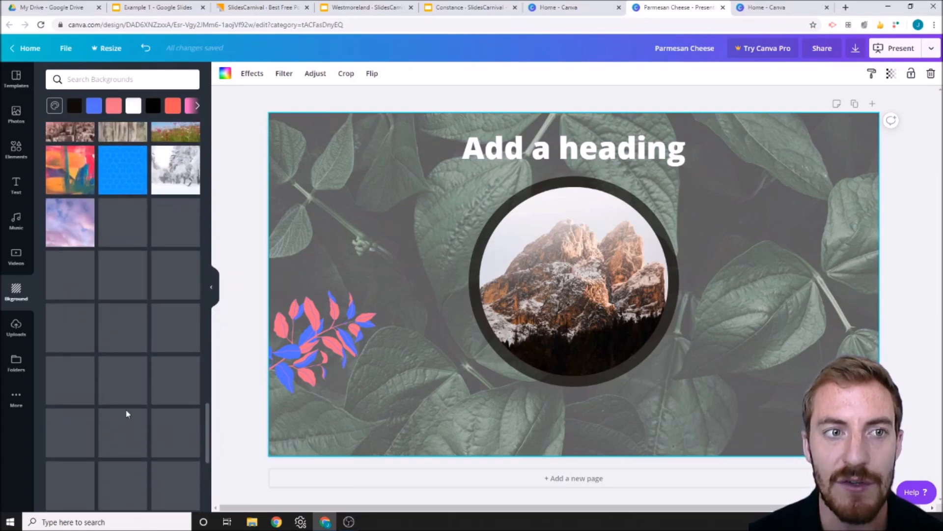
left_click(117, 80)
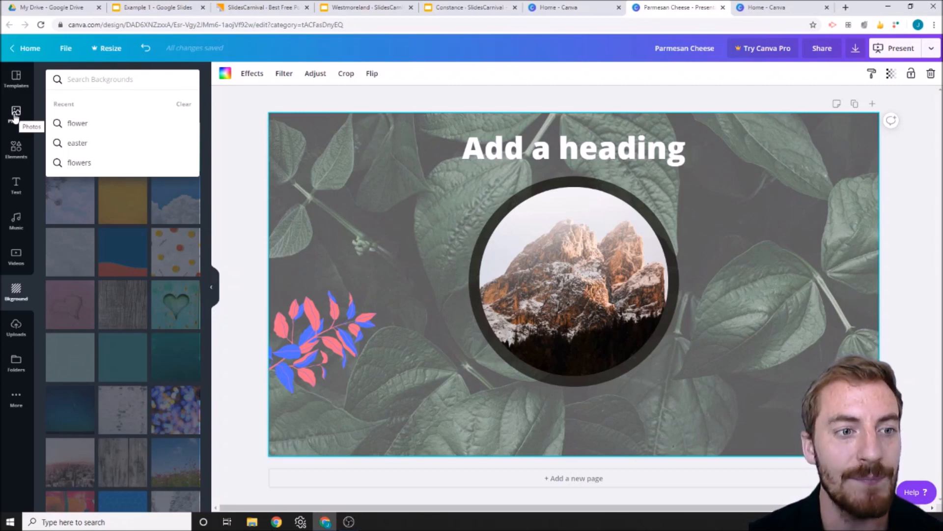
left_click(900, 242)
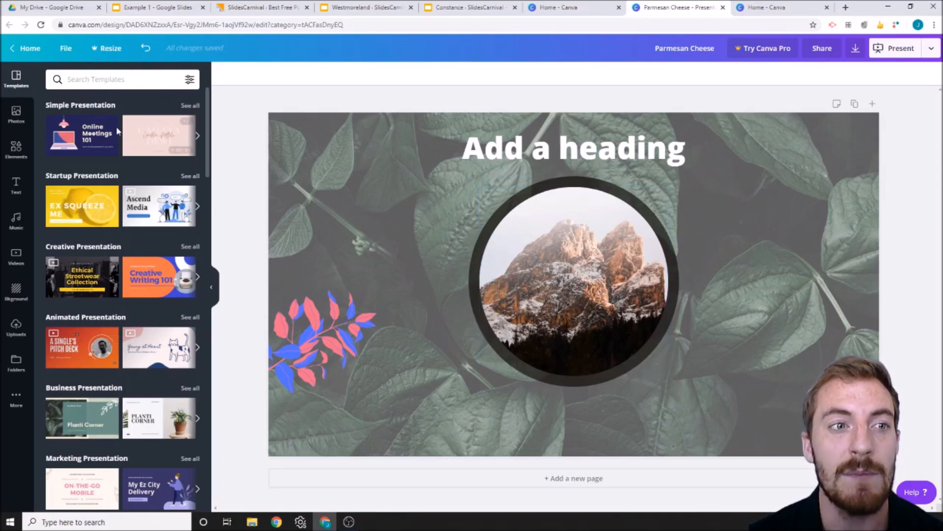
left_click(23, 47)
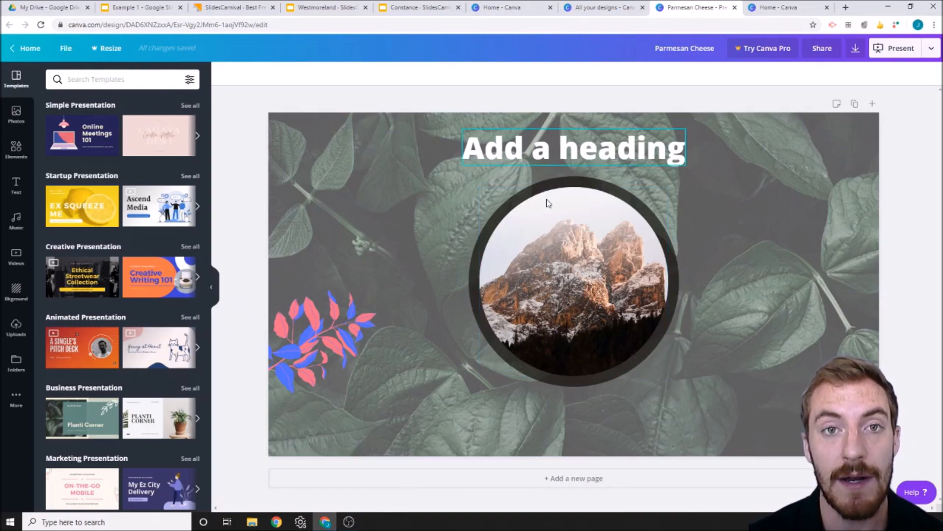
Step: Add a second page with the leaf background to the Parmesan Cheese presentation and compare it with page 1
left_click(571, 484)
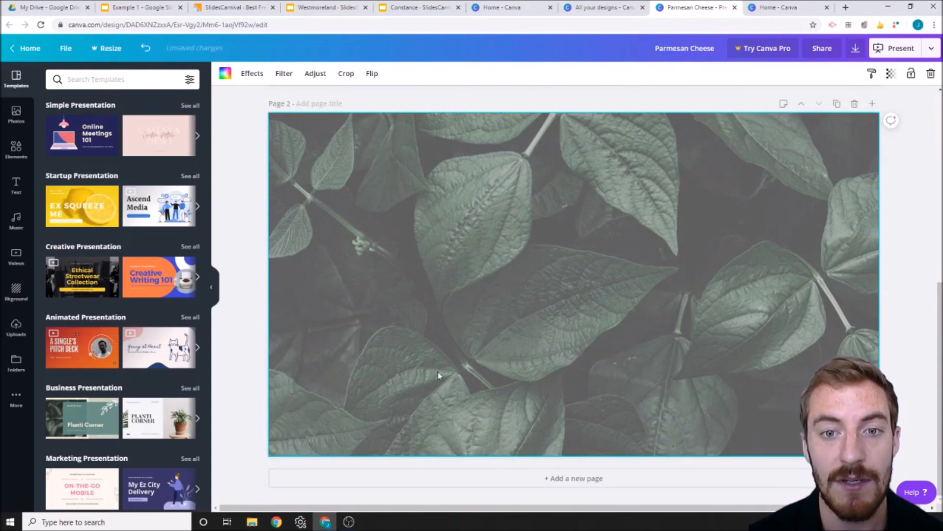
scroll(618, 382, "up", 6)
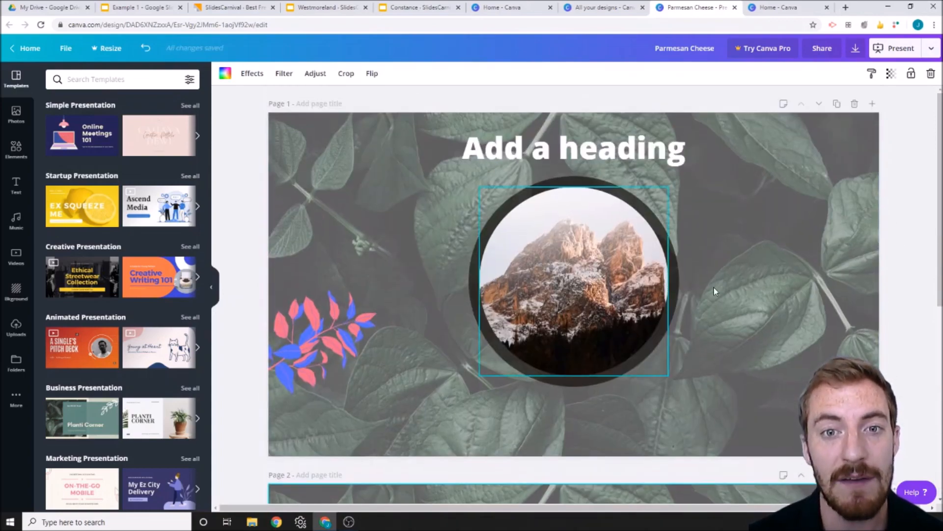
scroll(590, 417, "down", 6)
scroll(590, 417, "down", 2)
scroll(591, 408, "up", 5)
scroll(591, 408, "down", 5)
scroll(591, 408, "up", 5)
scroll(592, 408, "down", 5)
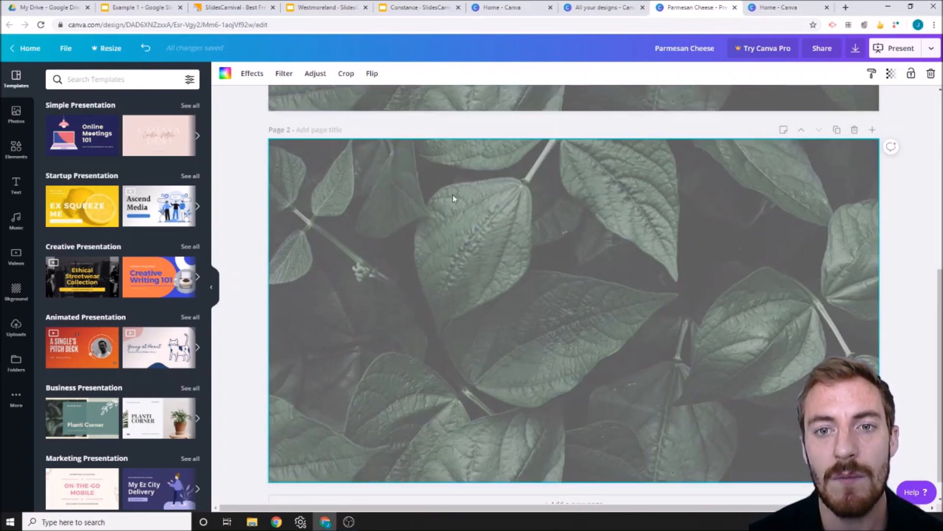
scroll(580, 287, "up", 5)
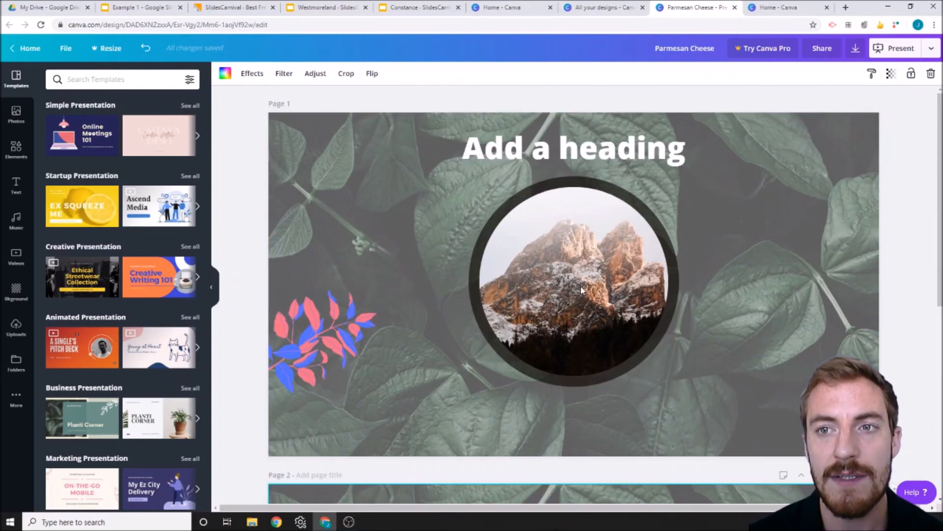
Step: Download all pages of the Parmesan Cheese design as PNG images
left_click(856, 49)
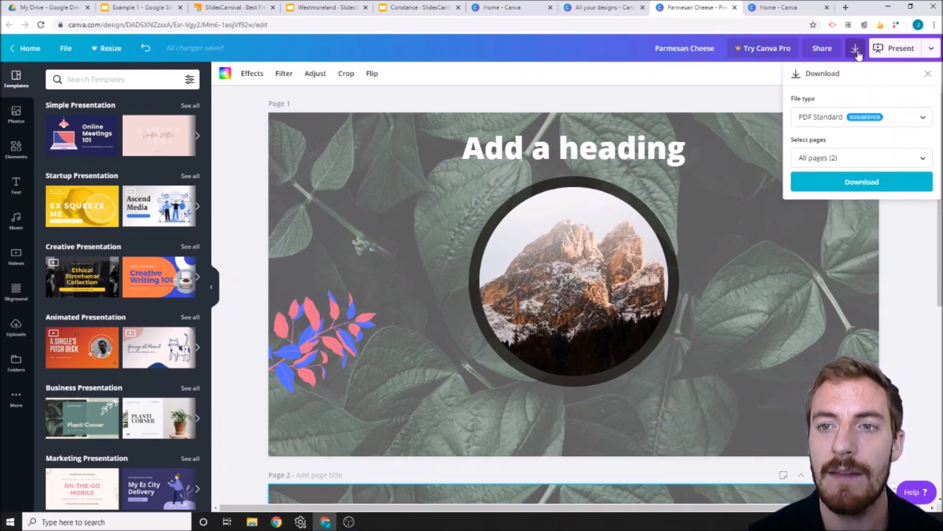
left_click(893, 122)
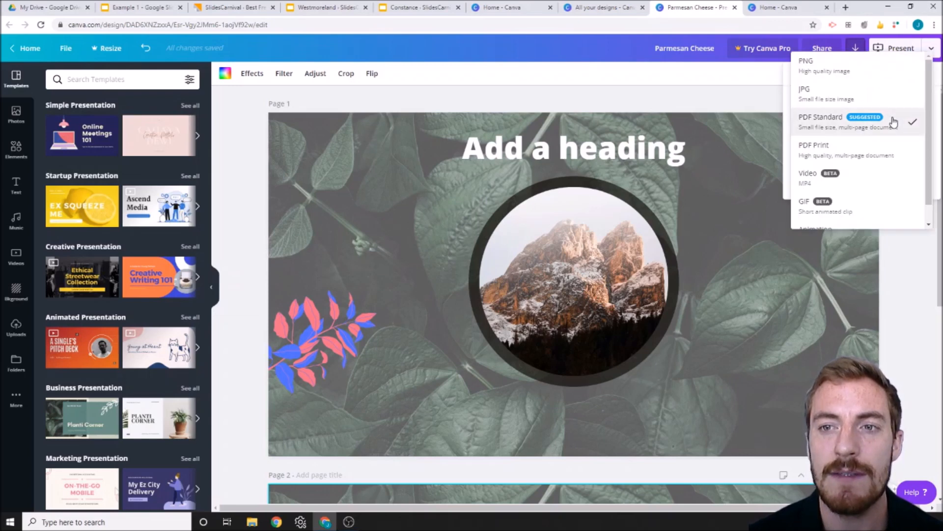
left_click(834, 74)
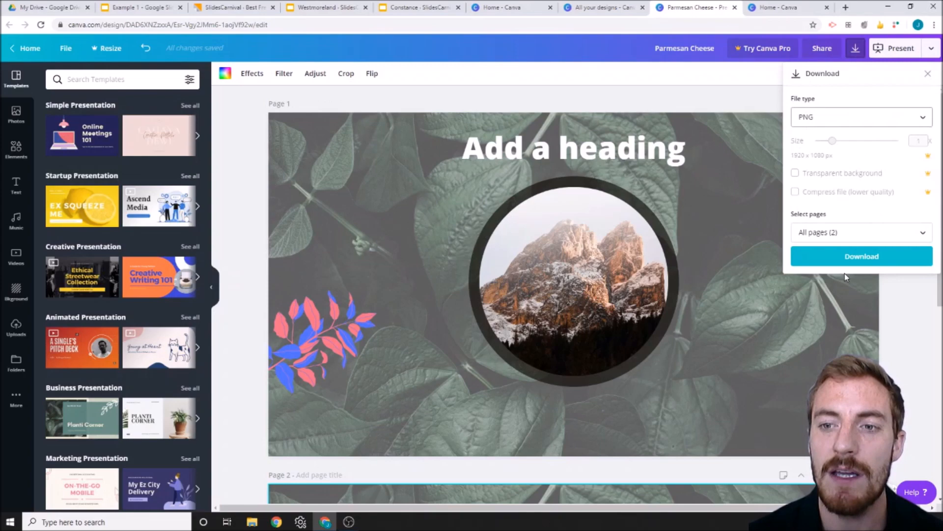
left_click(846, 257)
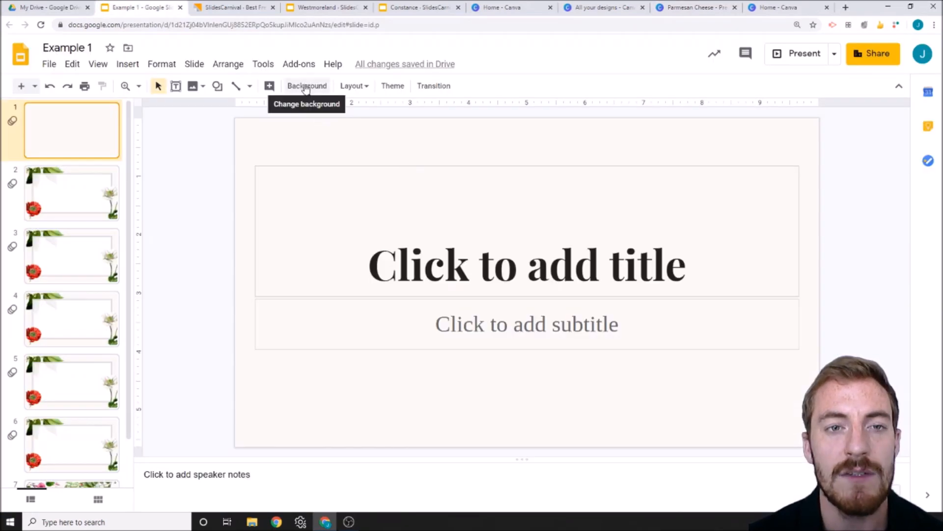
Step: In the Example 1 presentation in Google Slides, set the first slide's background to the PNG image 1 from the Desktop
left_click(305, 87)
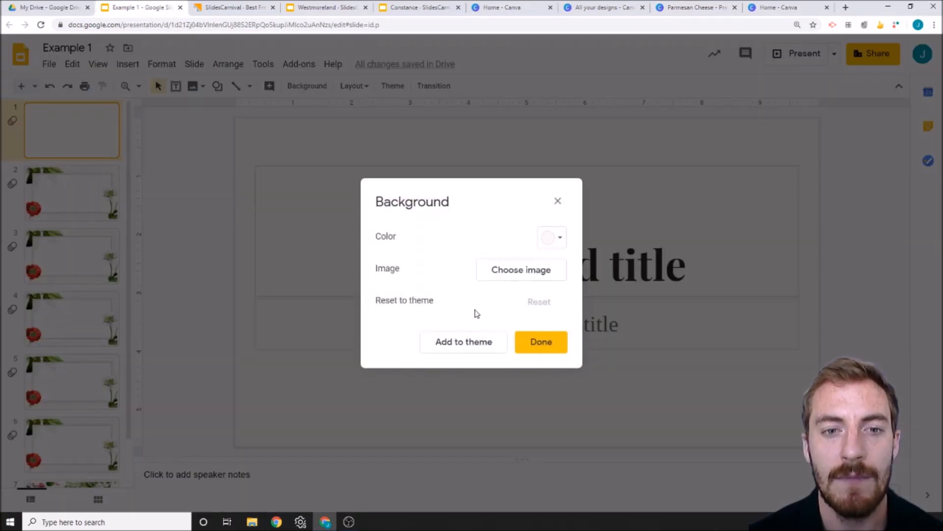
left_click(512, 277)
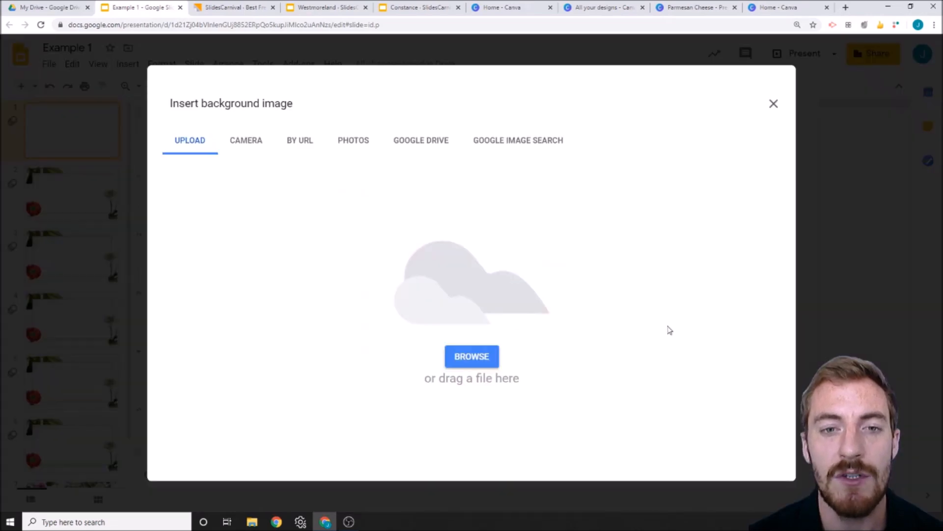
left_click(461, 362)
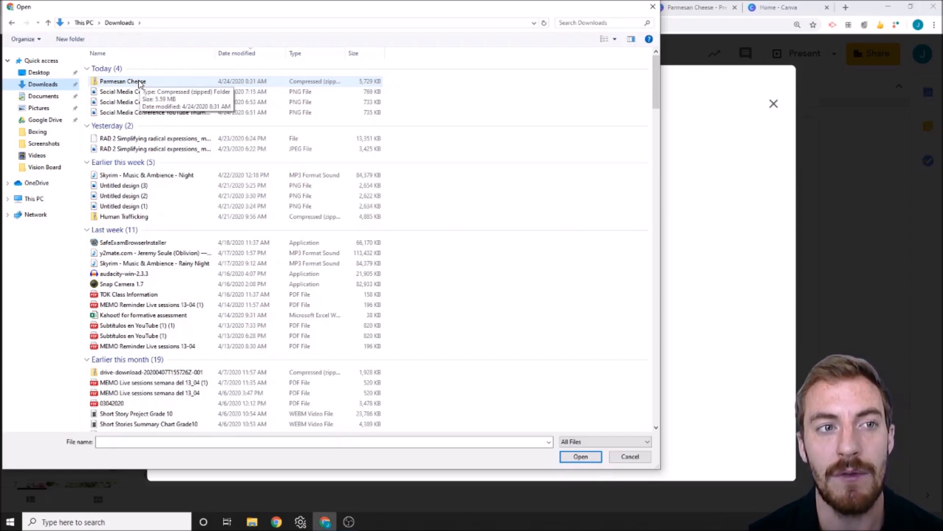
left_click(38, 73)
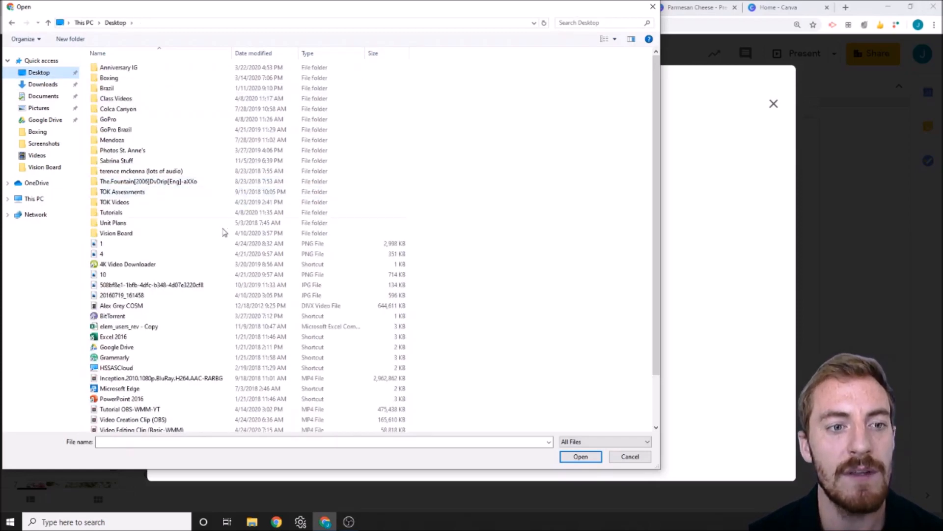
scroll(231, 217, "down", 2)
left_click(187, 187)
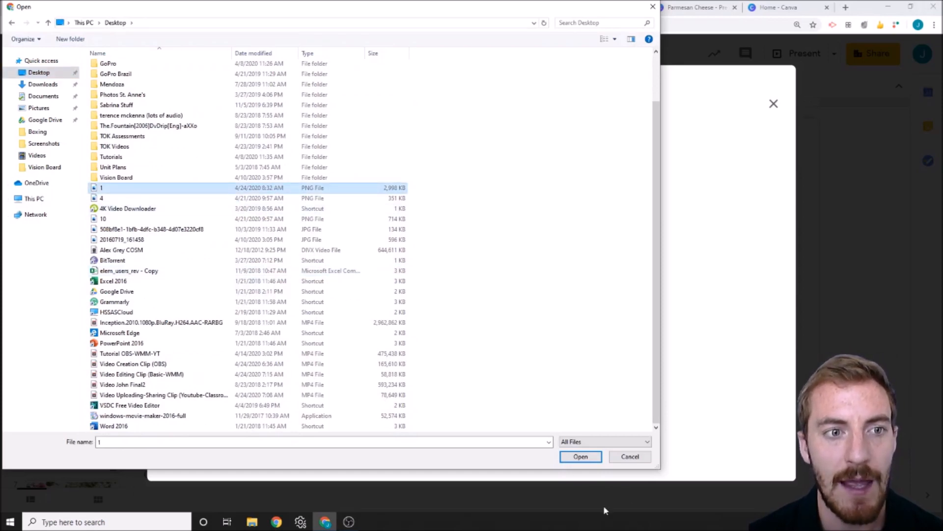
left_click(578, 458)
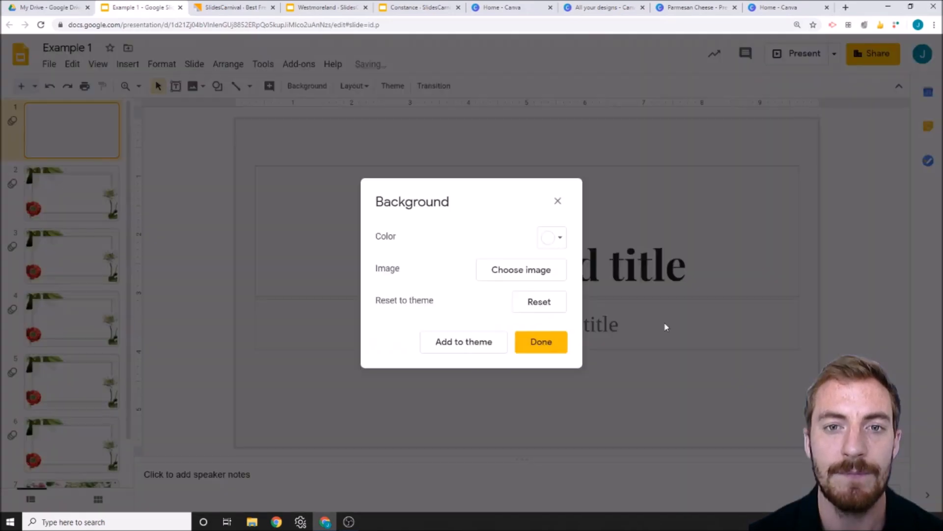
left_click(541, 341)
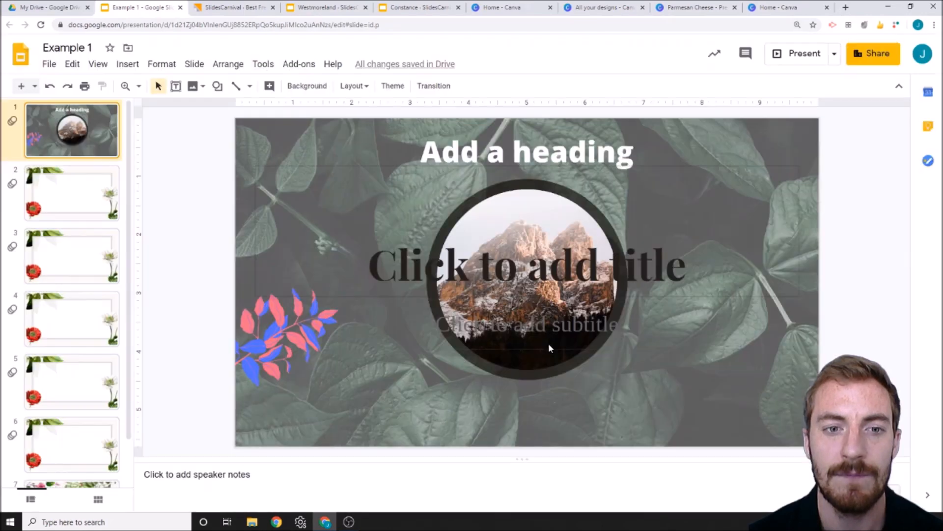
Step: Delete the empty title and subtitle placeholders from the first slide
left_click(708, 165)
key("Delete")
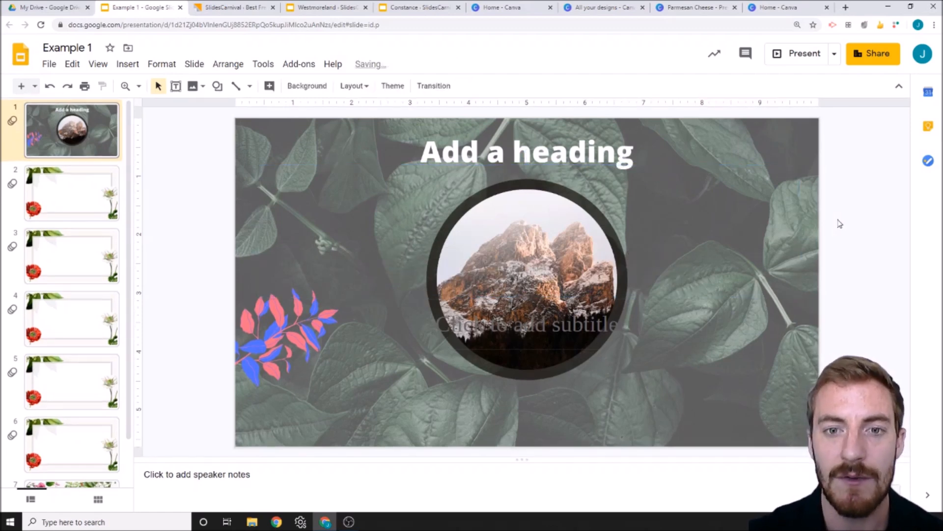
left_click(724, 305)
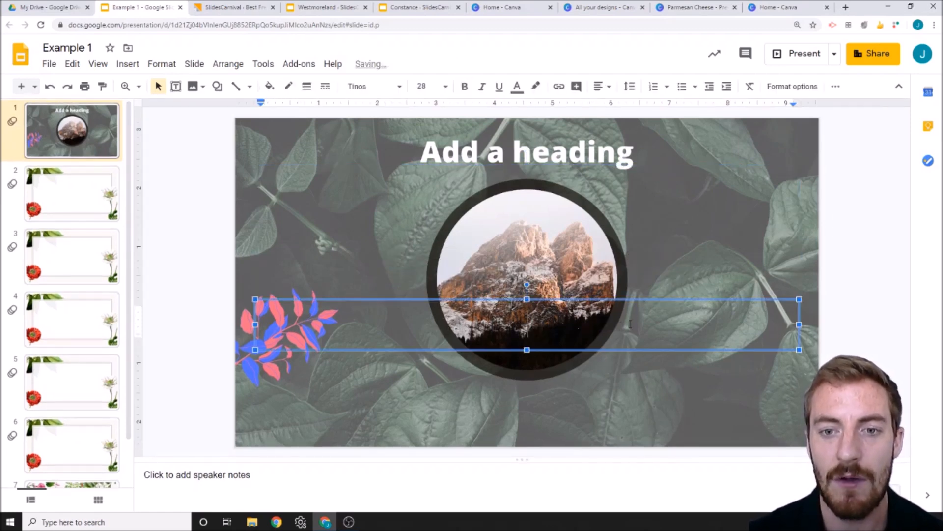
key("Delete")
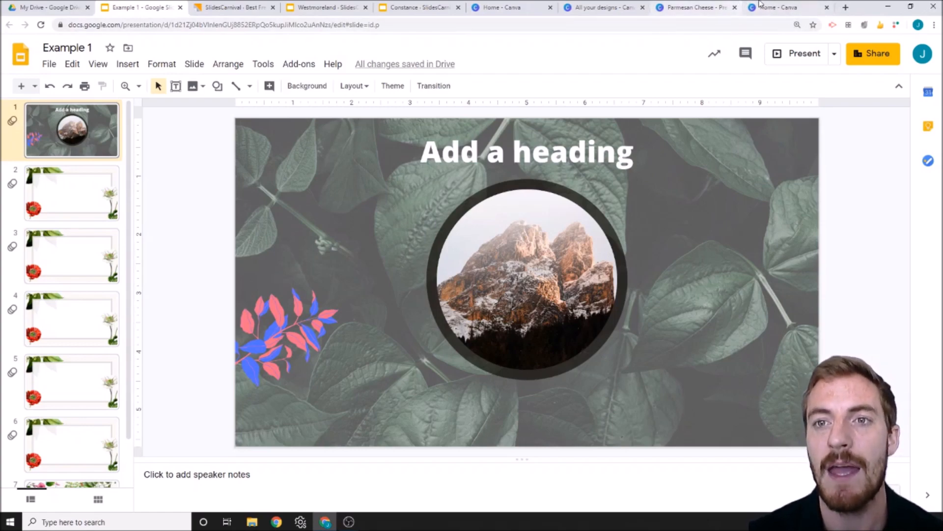
Step: Review the sharing options of the Parmesan Cheese design in Canva and the slide background settings in Google Slides
left_click(796, 6)
left_click(692, 7)
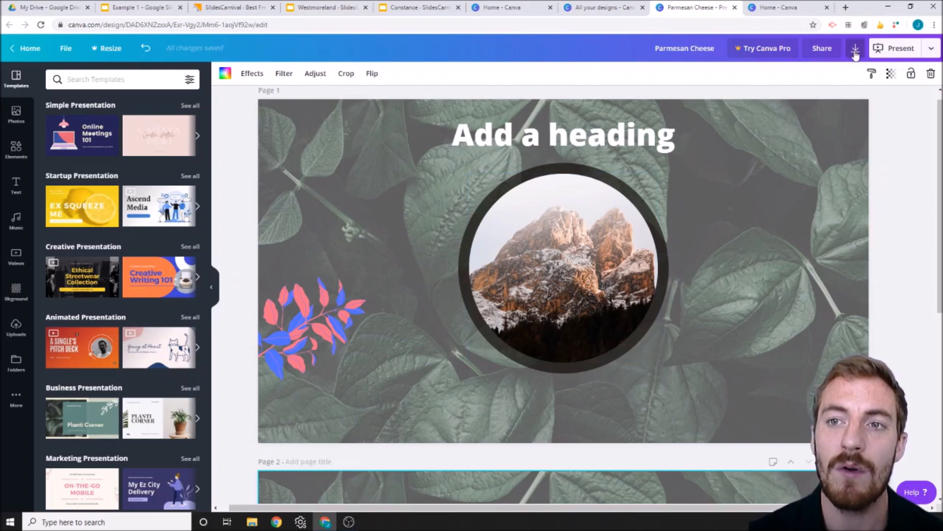
left_click(822, 54)
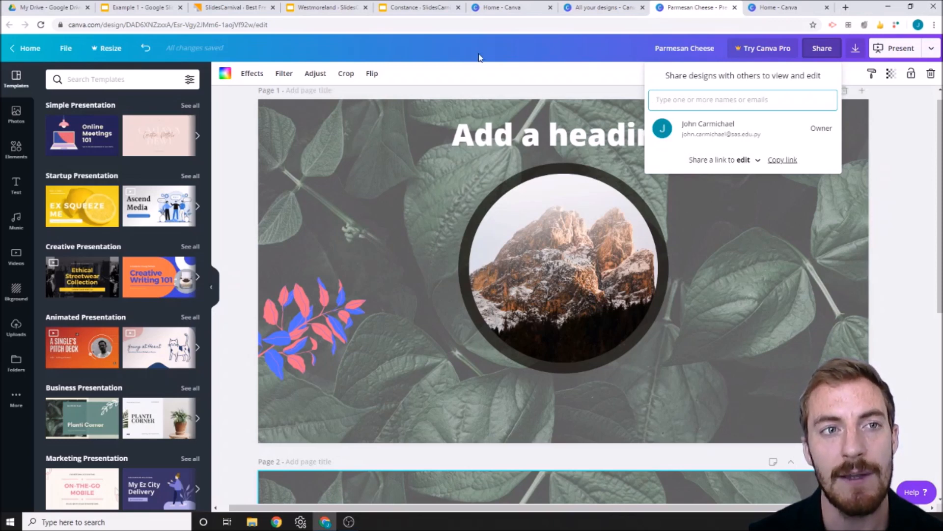
left_click(147, 4)
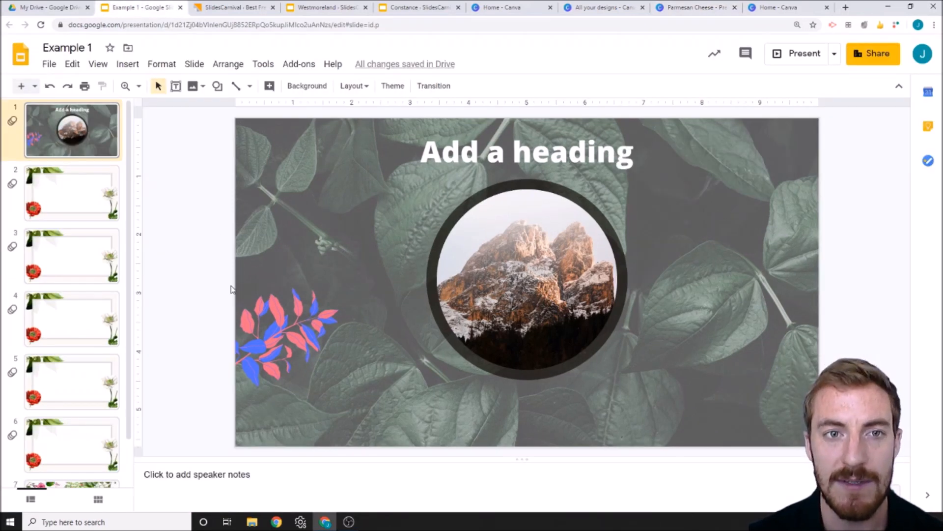
left_click(301, 86)
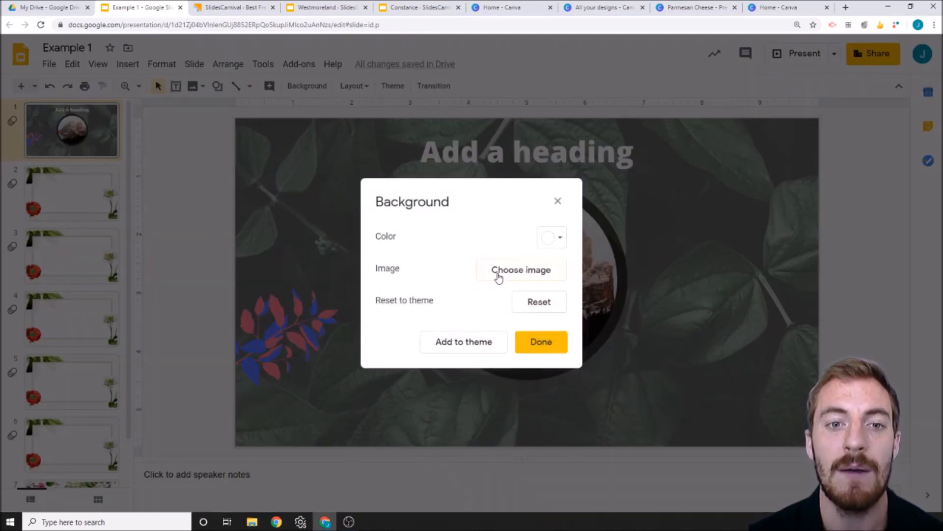
Step: Look through the design types on the Canva home page and create a new YouTube Thumbnail design
left_click(769, 6)
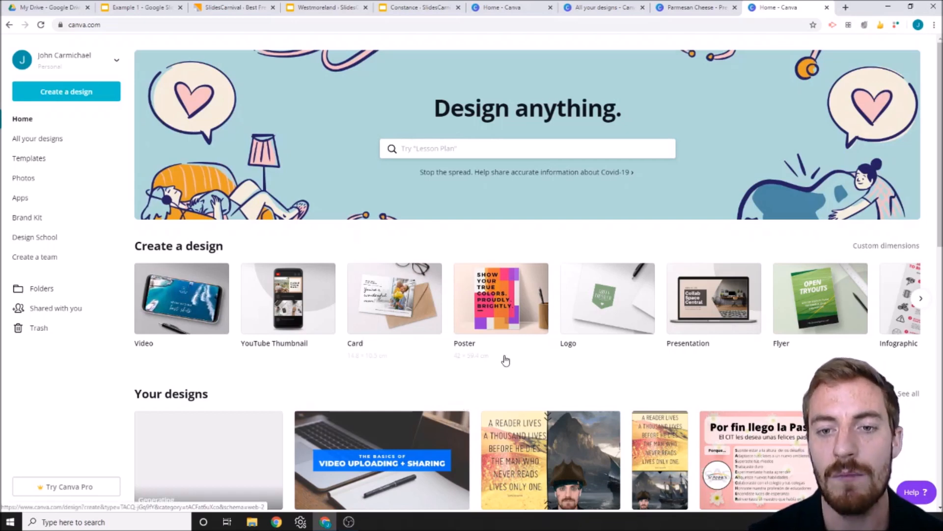
left_click(920, 299)
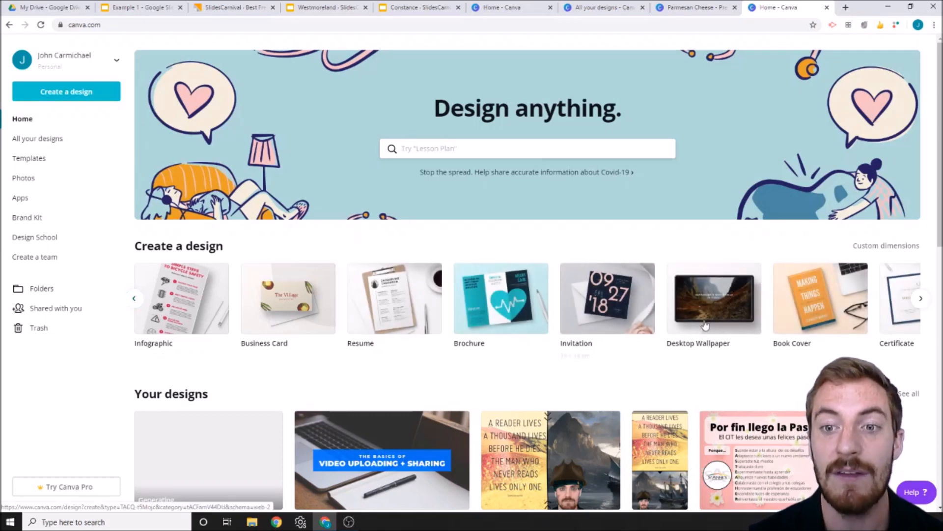
left_click(134, 298)
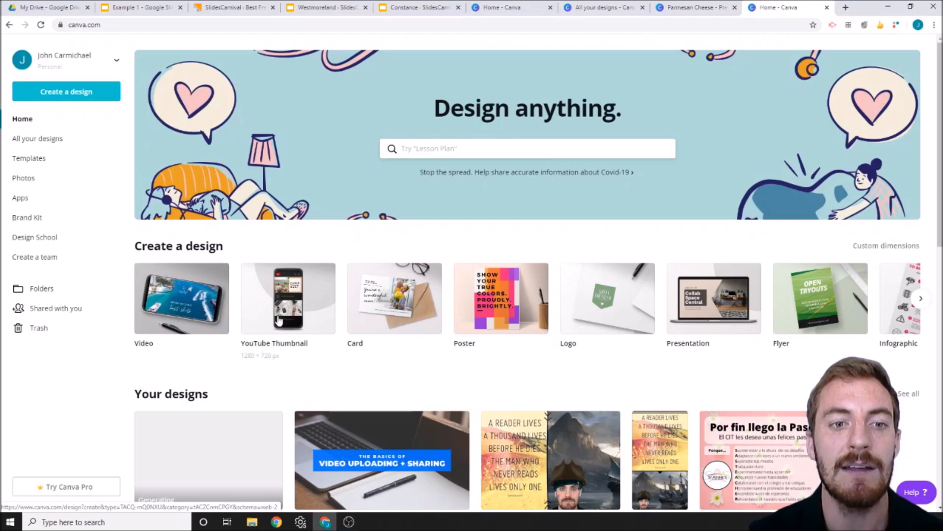
left_click(302, 308)
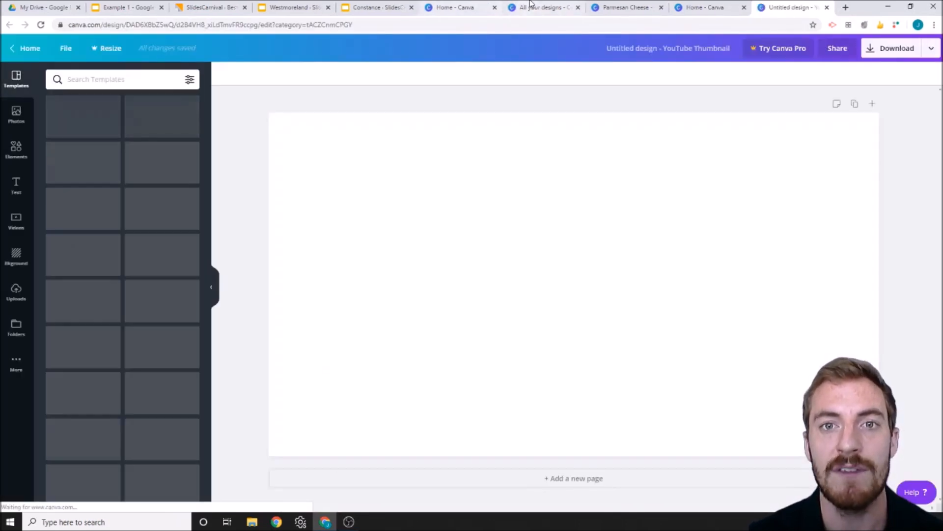
Step: Open the existing Social Media Conference YouTube Thumbnail design from the list of all designs
left_click(531, 5)
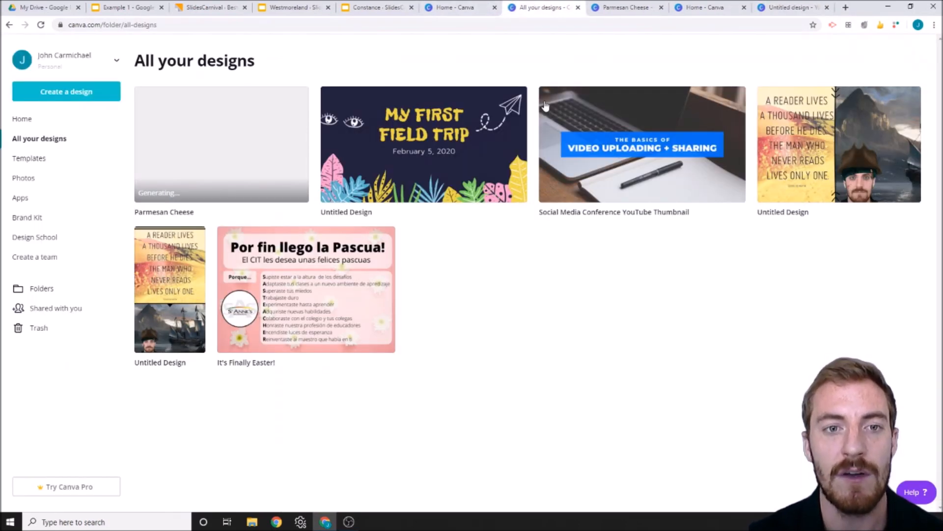
left_click(620, 175)
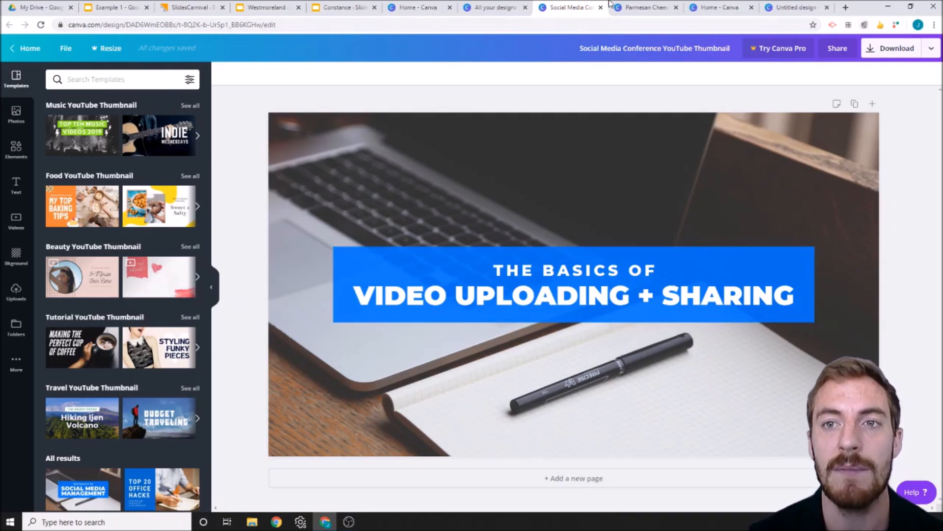
Step: Browse the YouTube thumbnail templates in the untitled design and return to the Canva home page
left_click(798, 9)
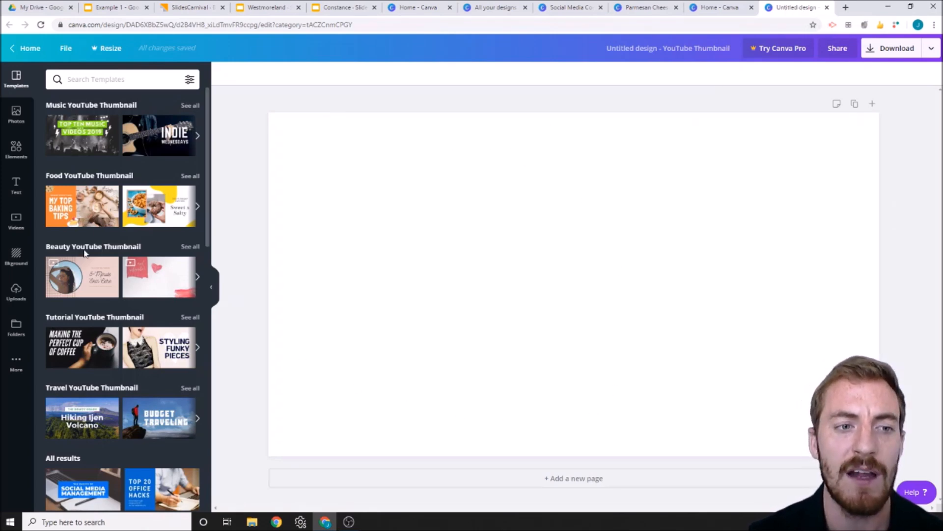
scroll(84, 253, "down", 5)
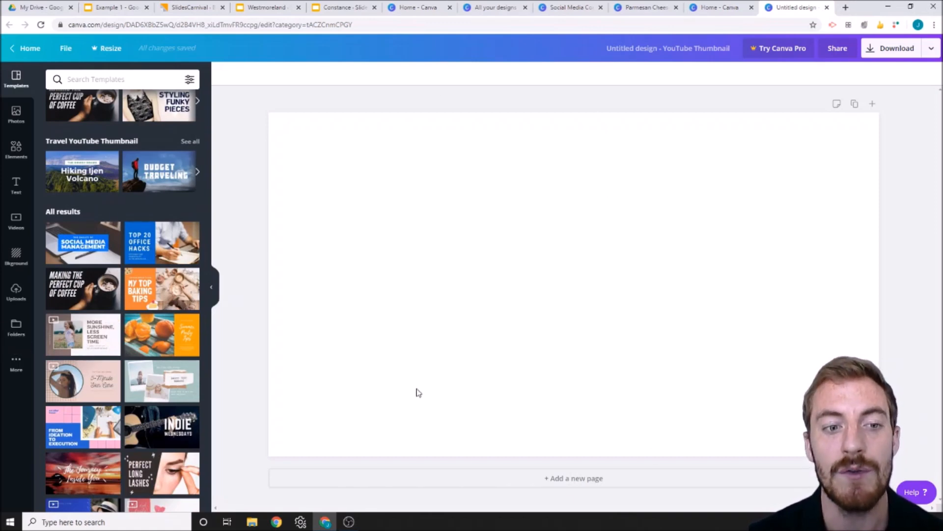
left_click(22, 51)
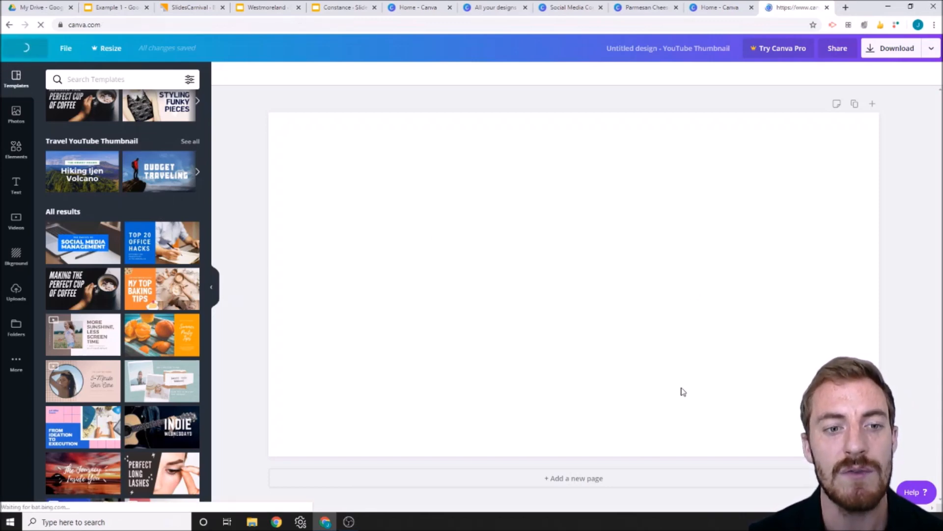